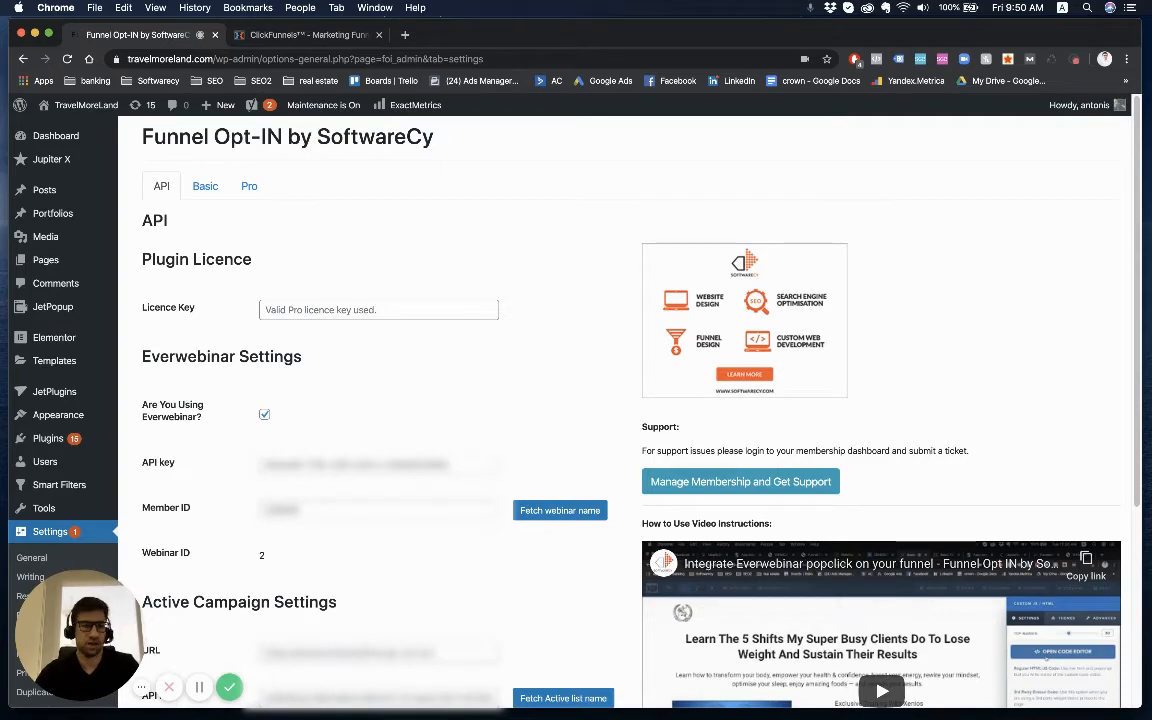
Open the API custom integration details of the Developers ONLY webinar in EverWebinar and locate the Member ID and API key
drag(330, 200, 454, 36)
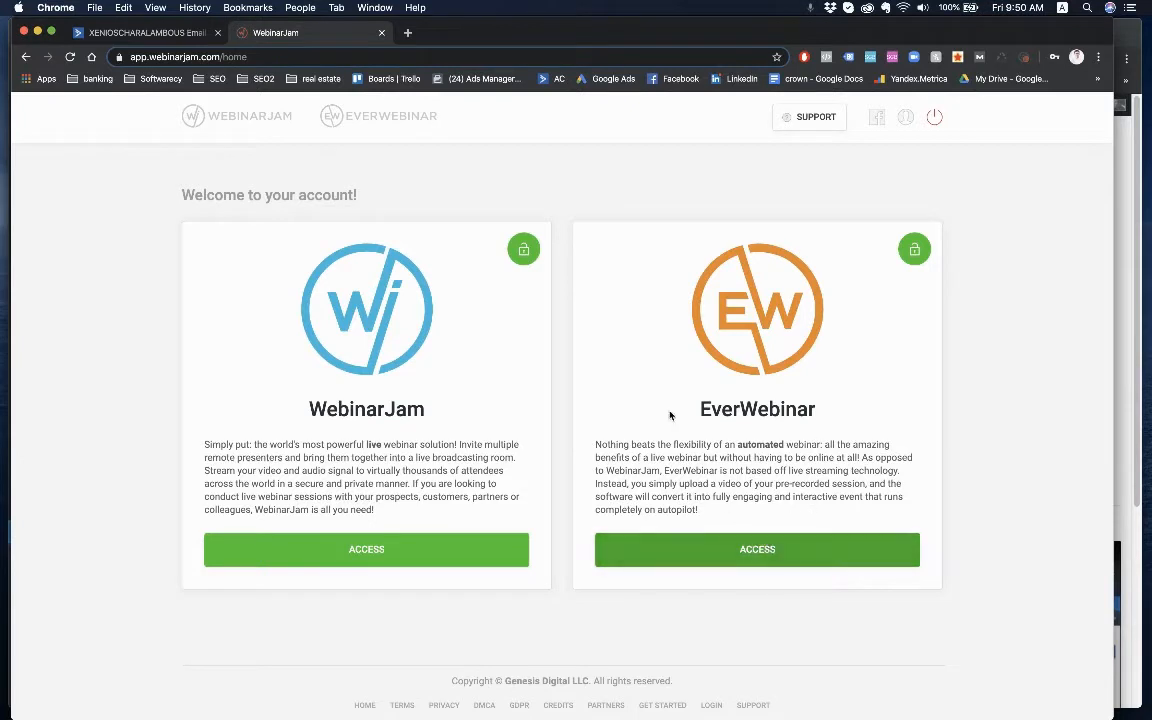
click(600, 548)
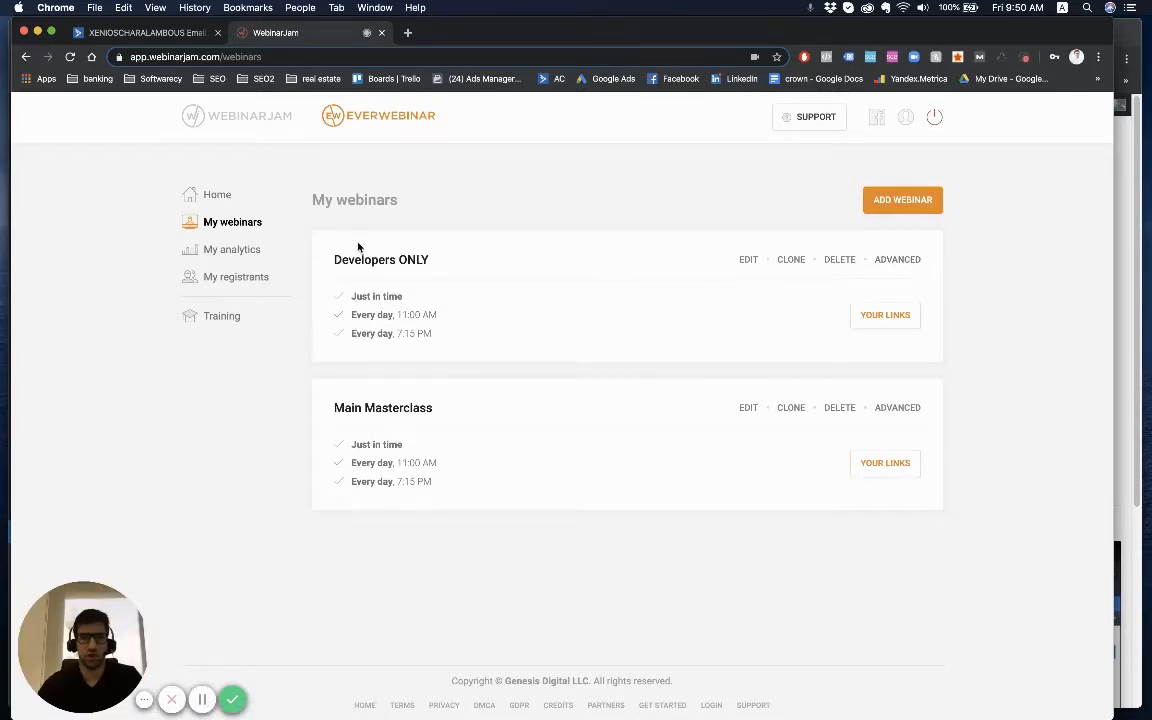
click(892, 262)
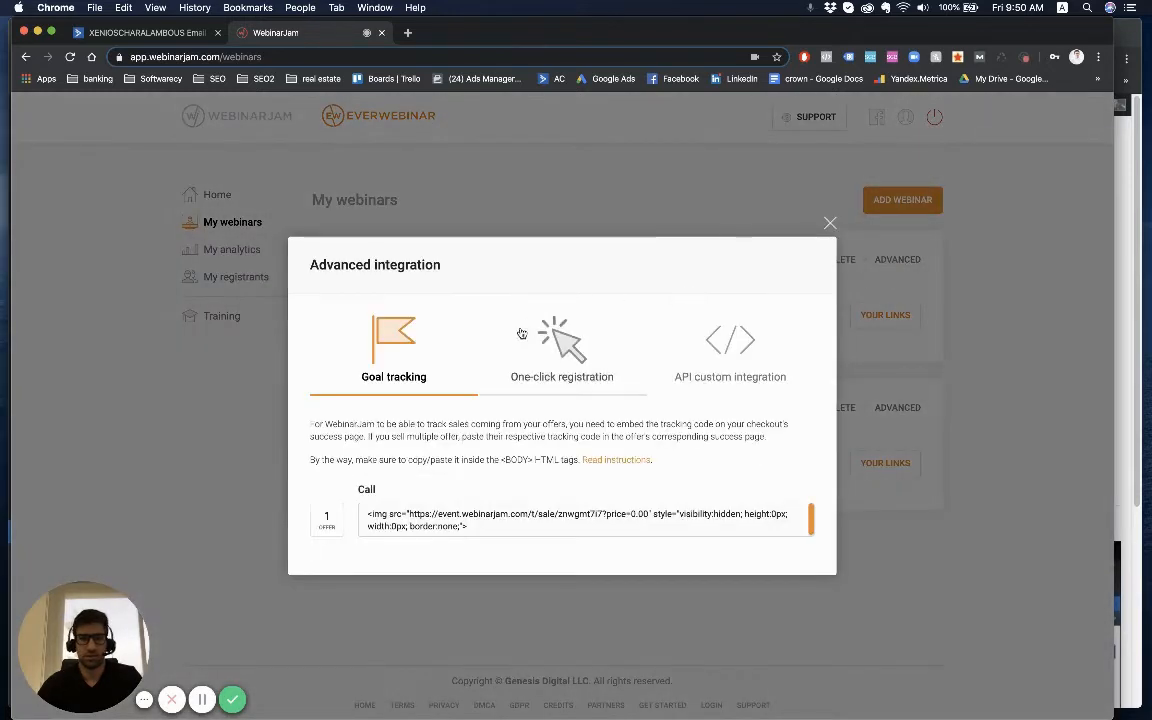
click(732, 355)
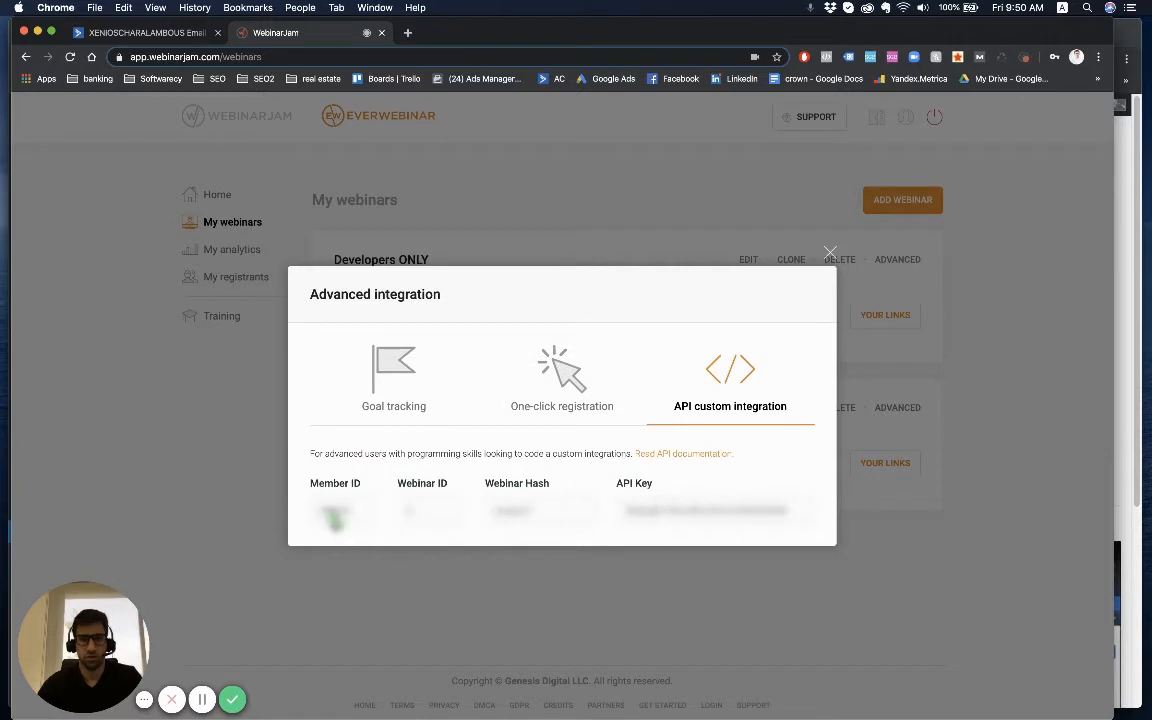
double_click(340, 520)
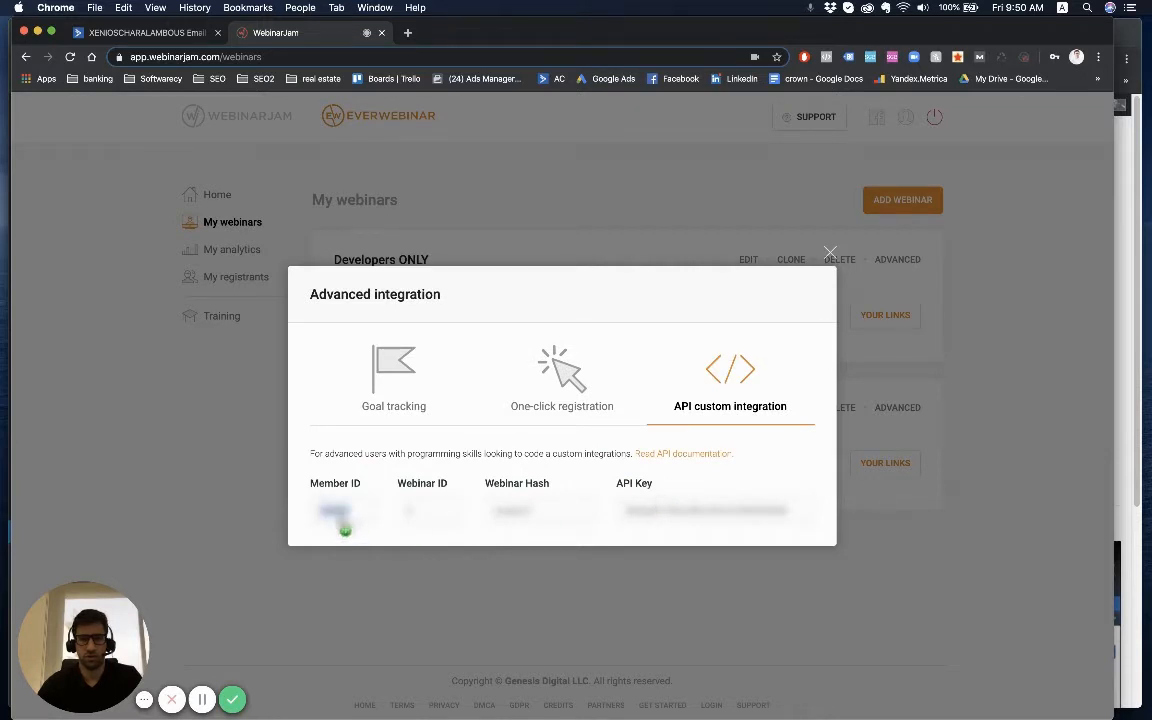
click(666, 530)
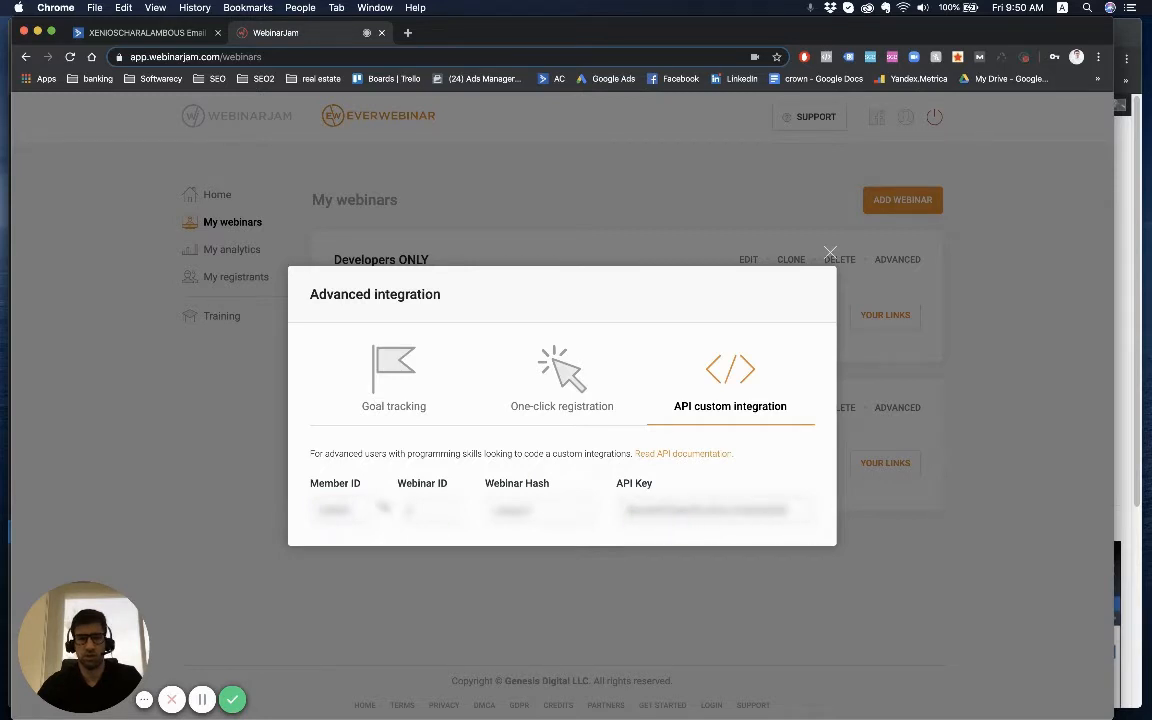
Look up the API URL and key in ActiveCampaign's developer settings, and return to the Funnel Opt-IN plugin's API settings
click(165, 36)
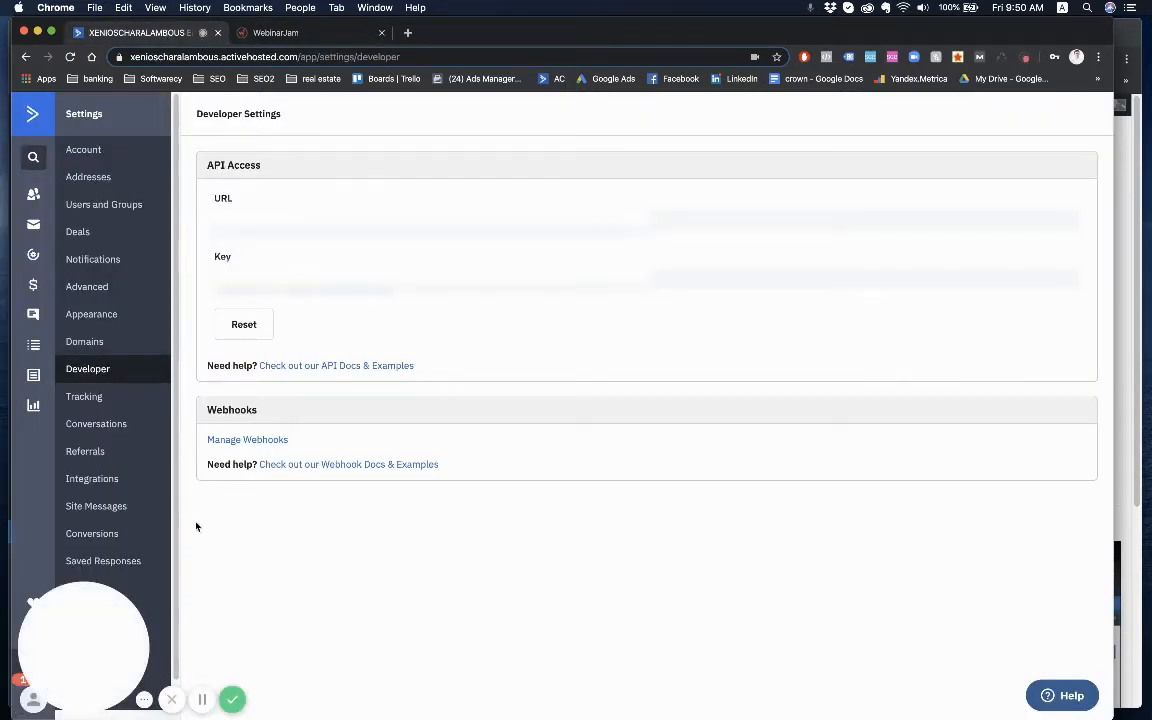
mouse_move(88, 640)
drag(88, 640, 200, 640)
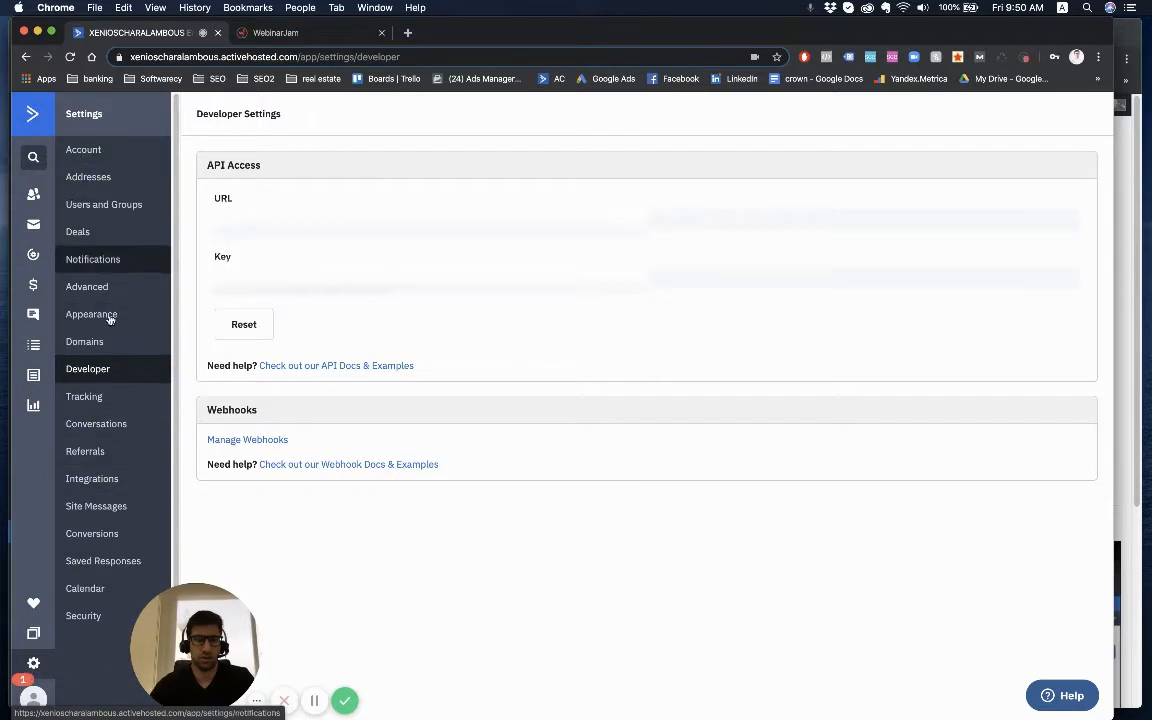
drag(204, 640, 99, 632)
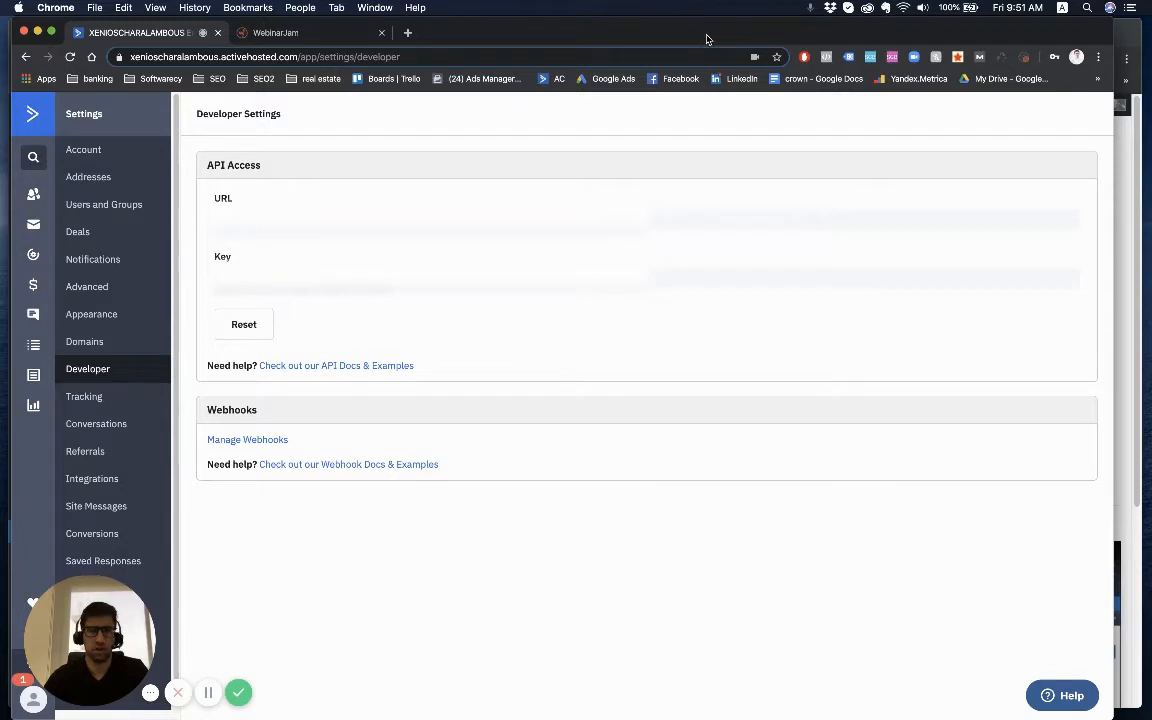
drag(742, 43, 1, 80)
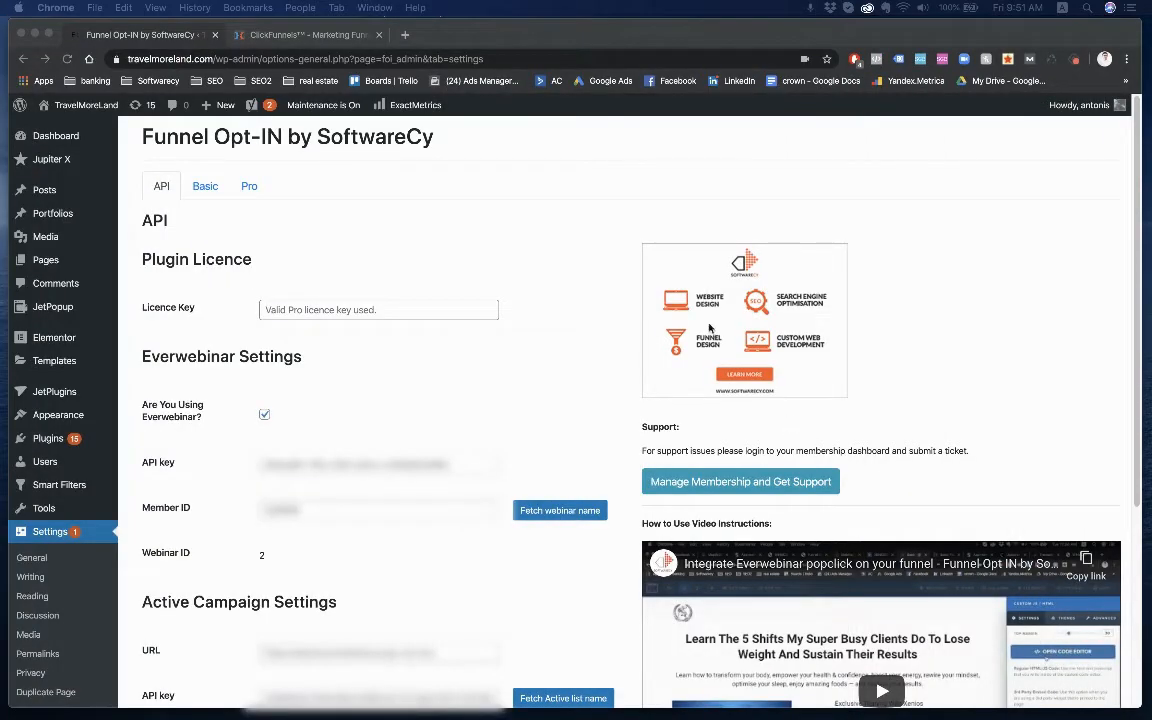
click(477, 190)
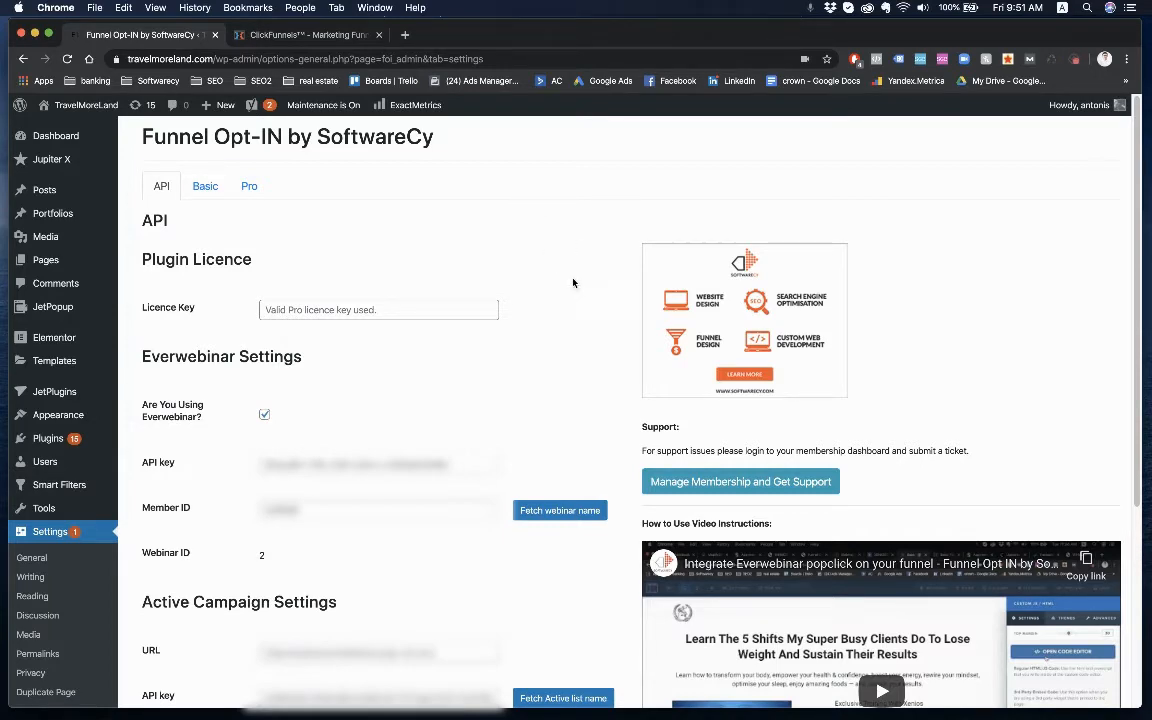
scroll(562, 349, down, 1)
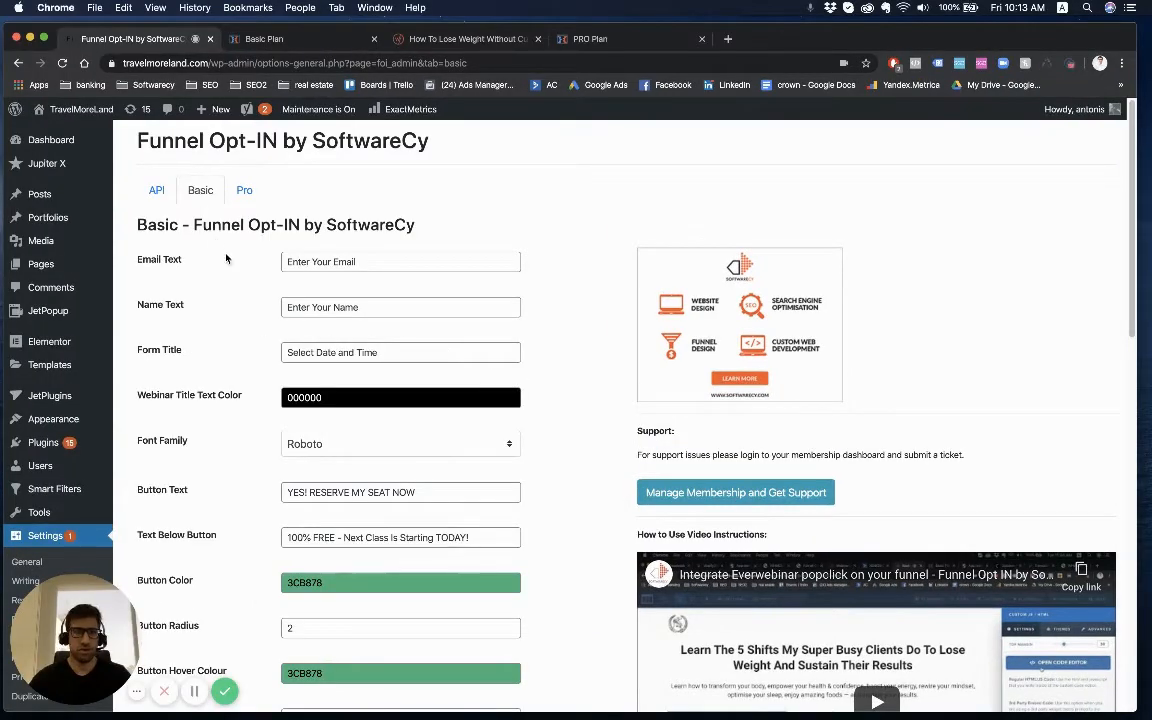
Examine the email text, name text, form title and webinar title color in the plugin's Basic settings
drag(313, 262, 354, 262)
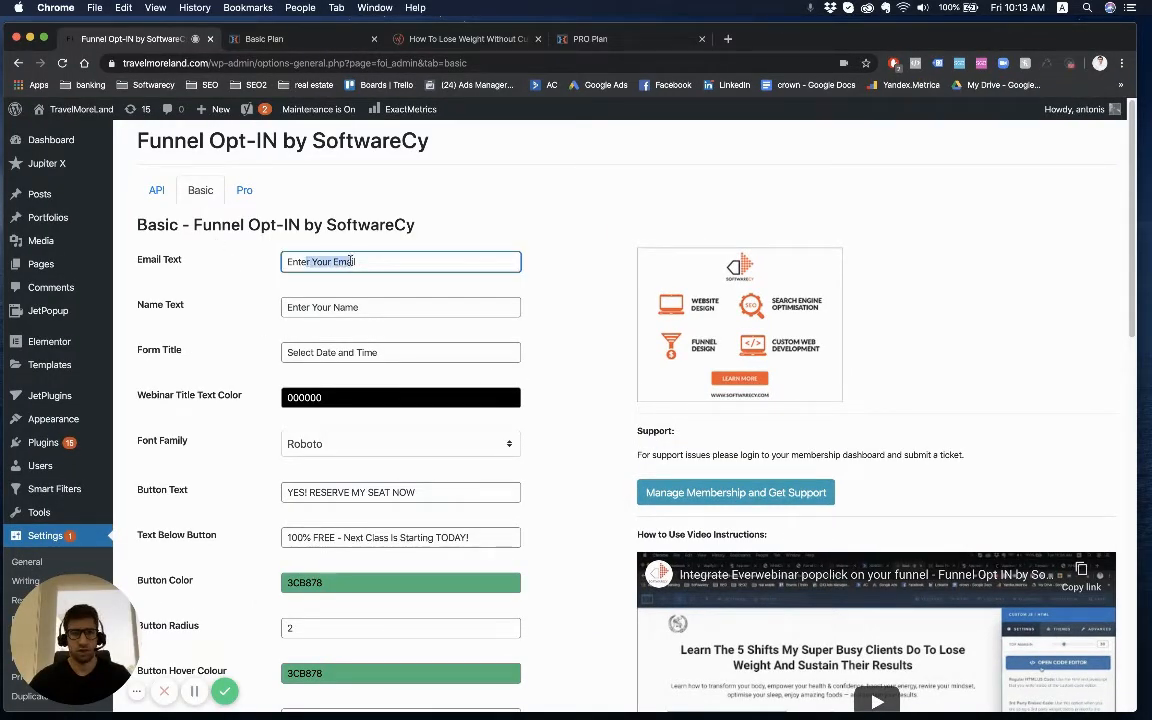
key(Tab)
drag(316, 352, 377, 352)
scroll(245, 370, down, 1)
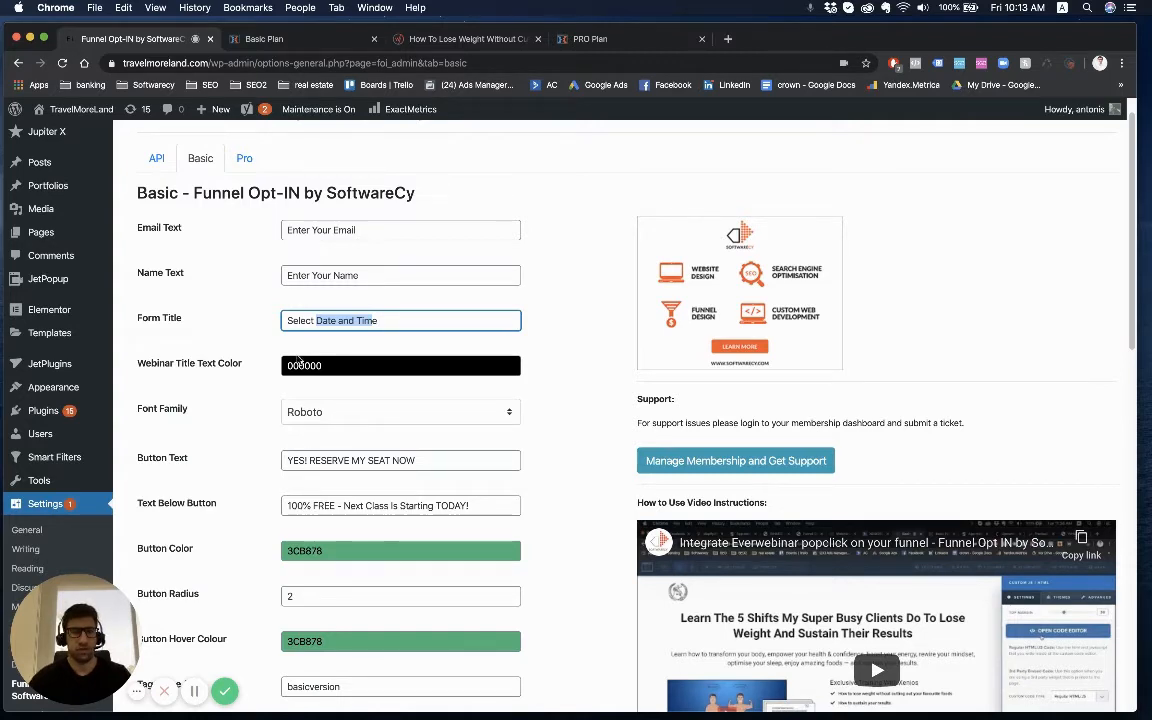
key(Tab)
click(255, 391)
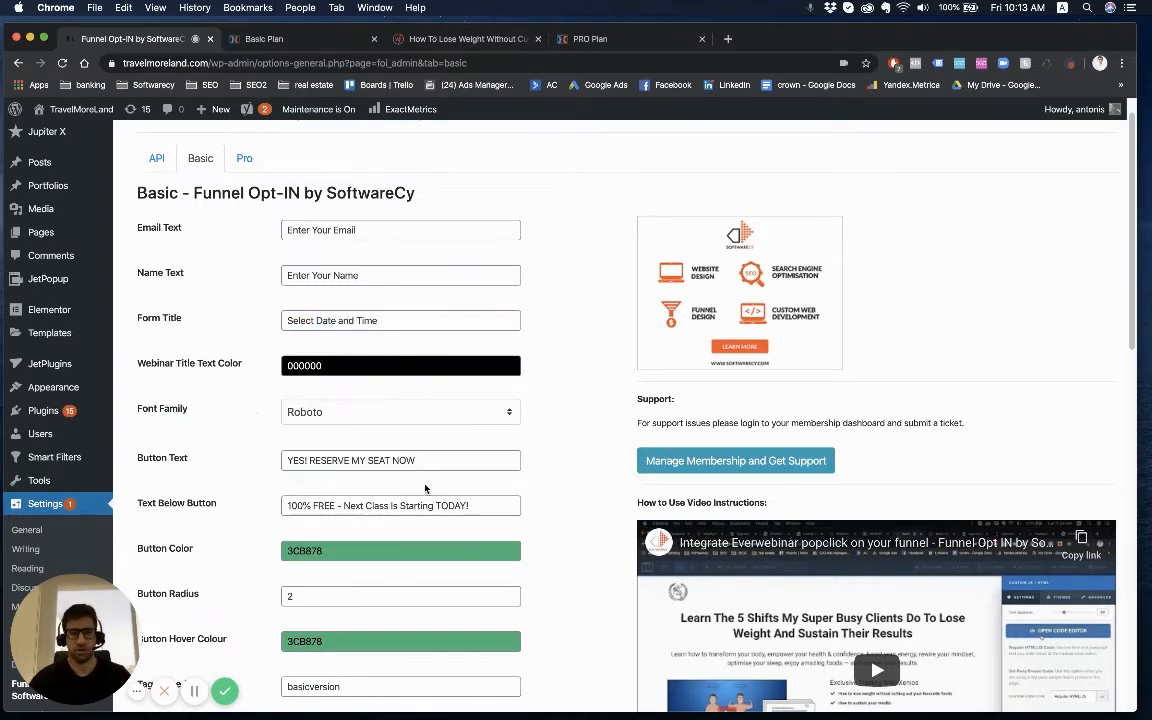
Examine the button text, the text below it, and the button's color and radius in the Basic settings
scroll(440, 450, down, 1)
scroll(311, 465, down, 1)
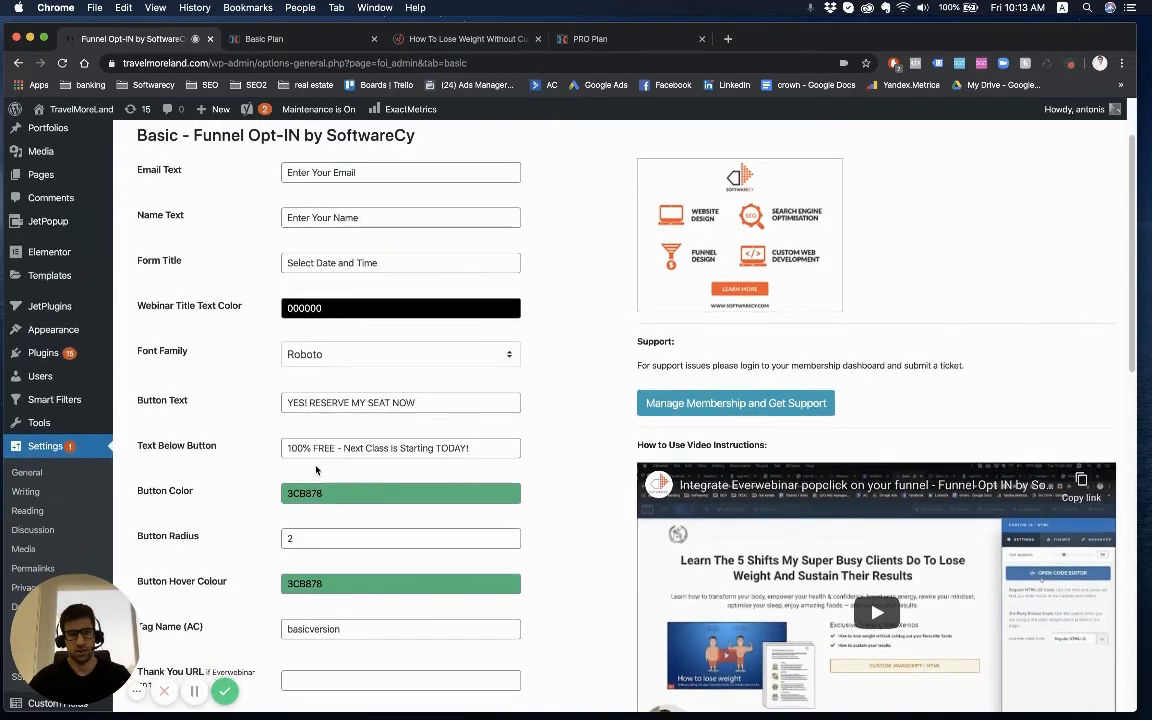
scroll(340, 395, down, 1)
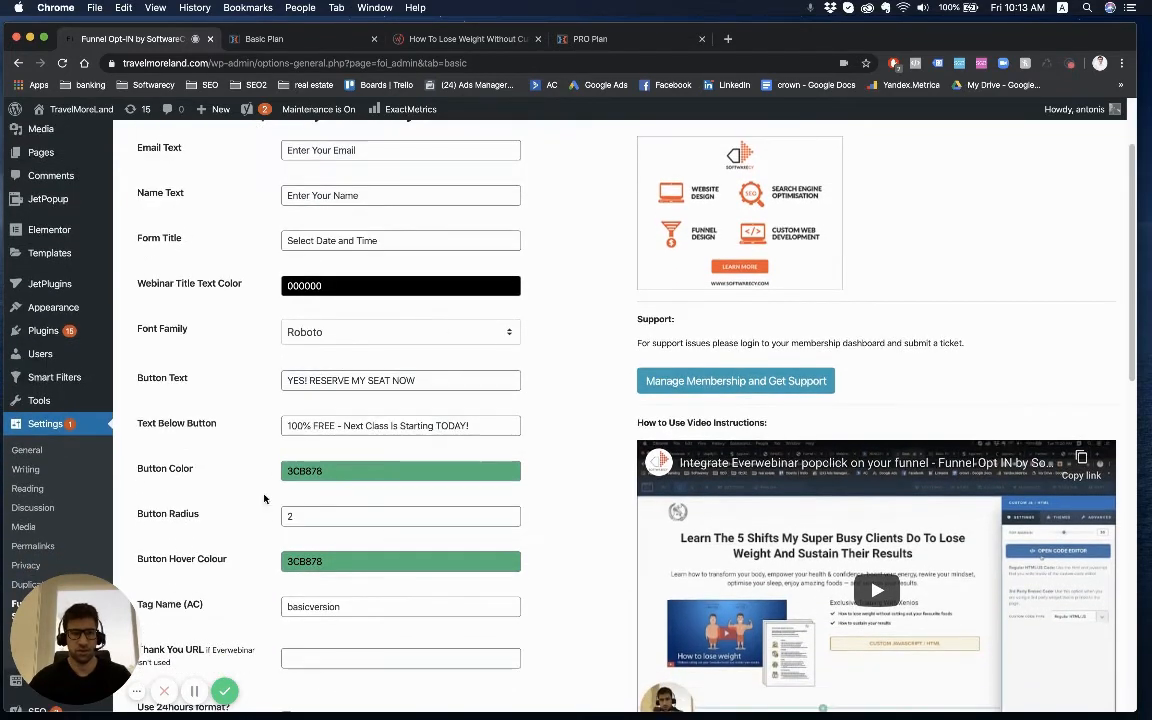
scroll(265, 500, down, 1)
double_click(288, 475)
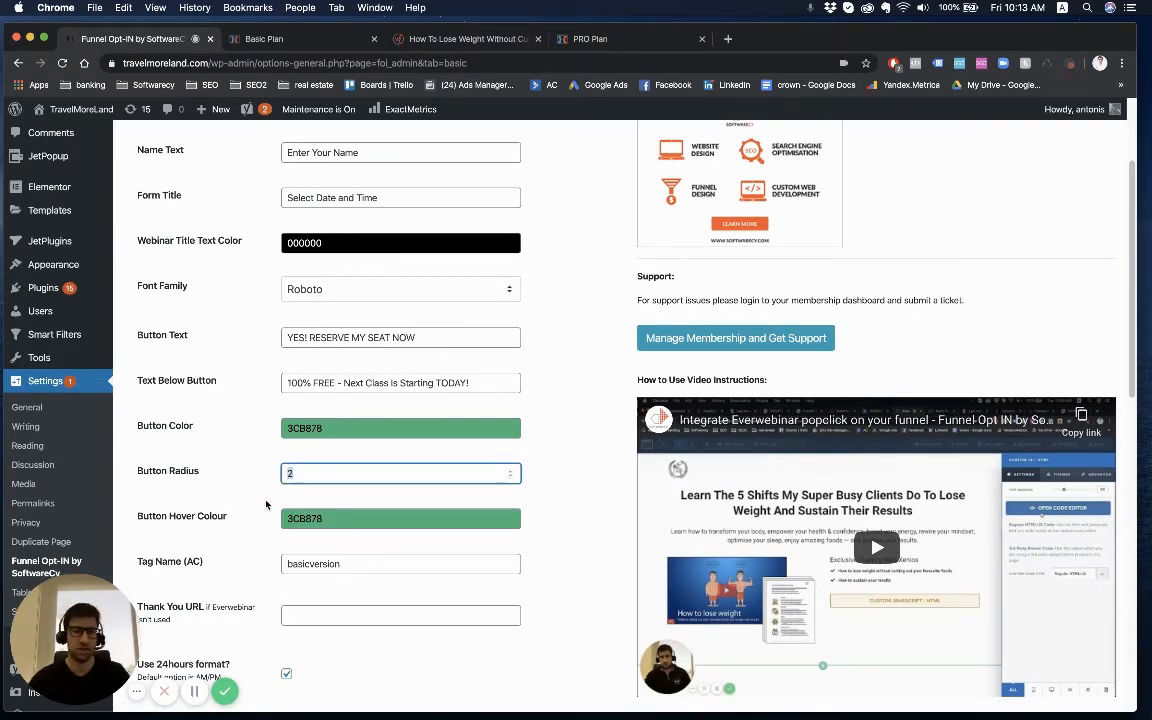
click(238, 449)
Examine the ActiveCampaign tag name, the Thank You URL and the 24-hour format option in the Basic settings
scroll(250, 530, down, 1)
click(322, 530)
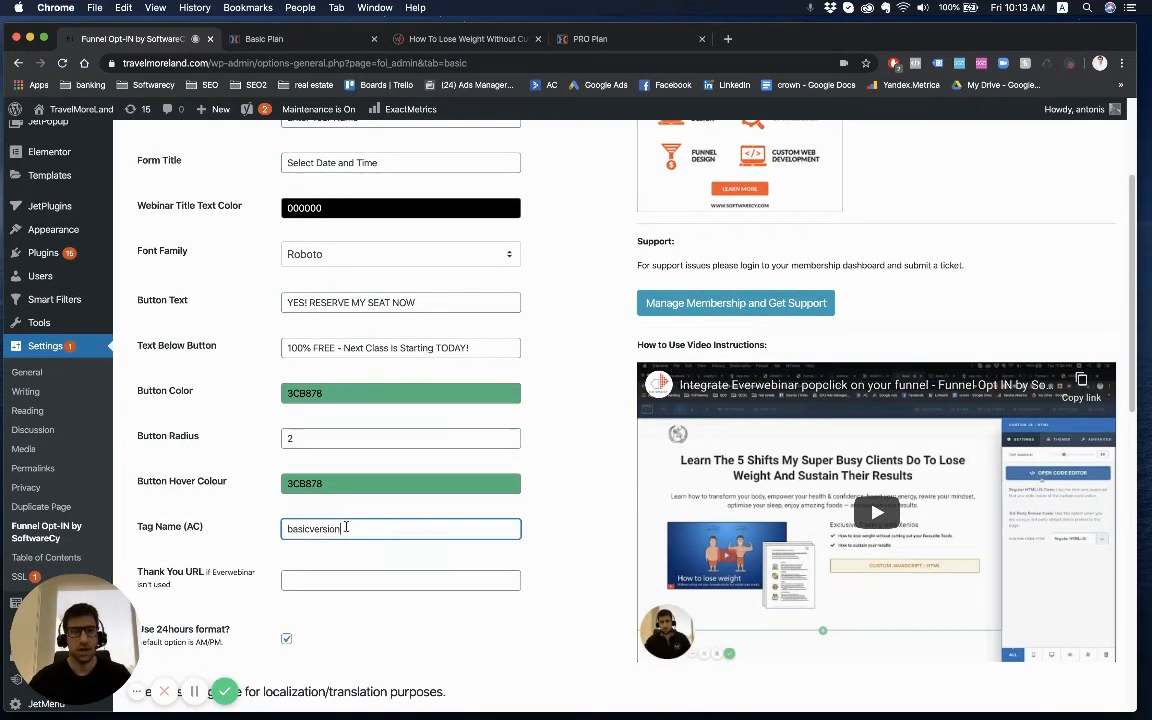
key(super+a)
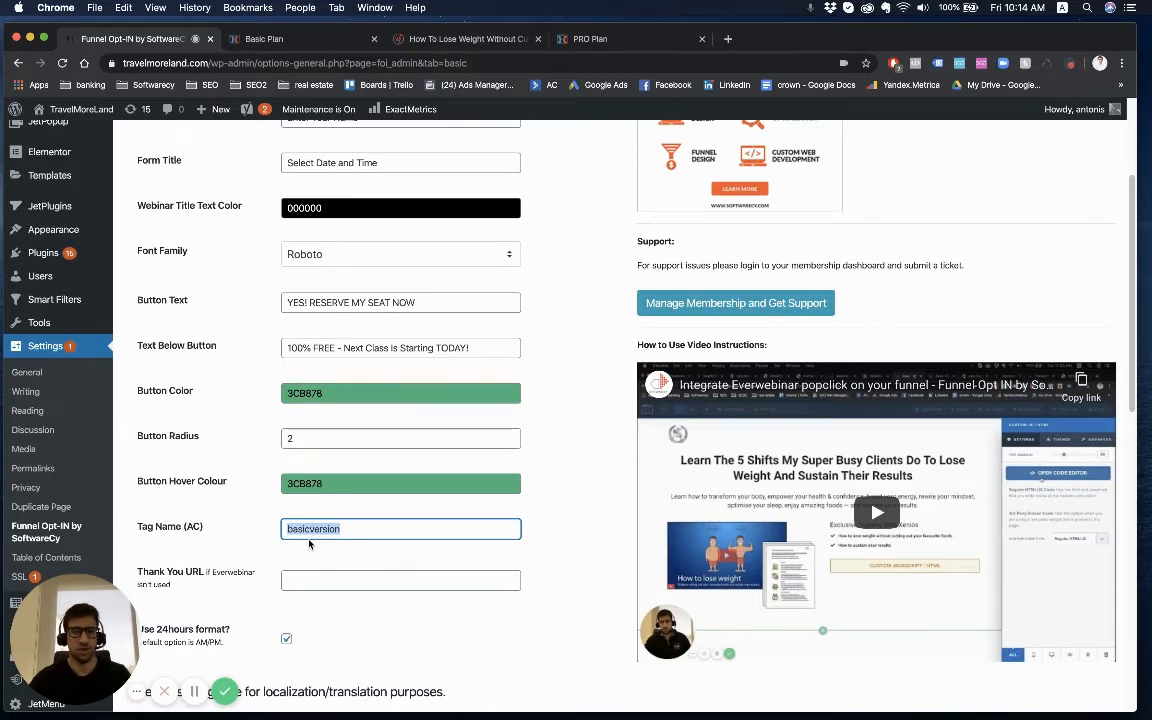
scroll(262, 583, down, 2)
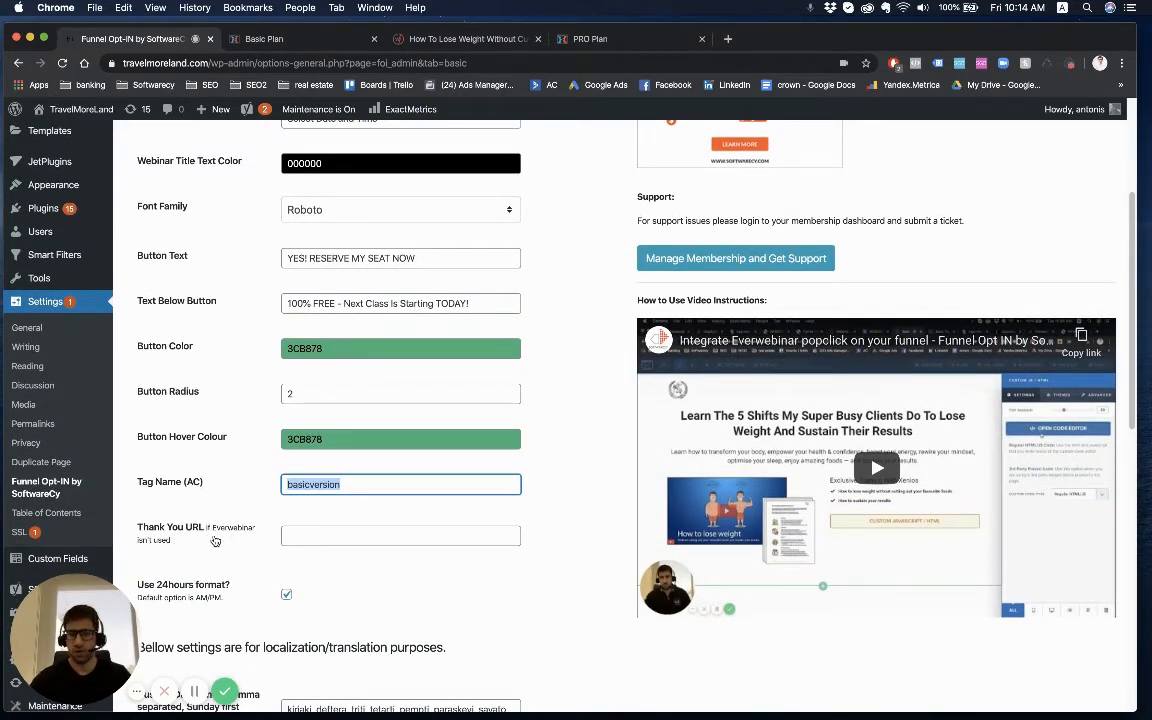
click(323, 535)
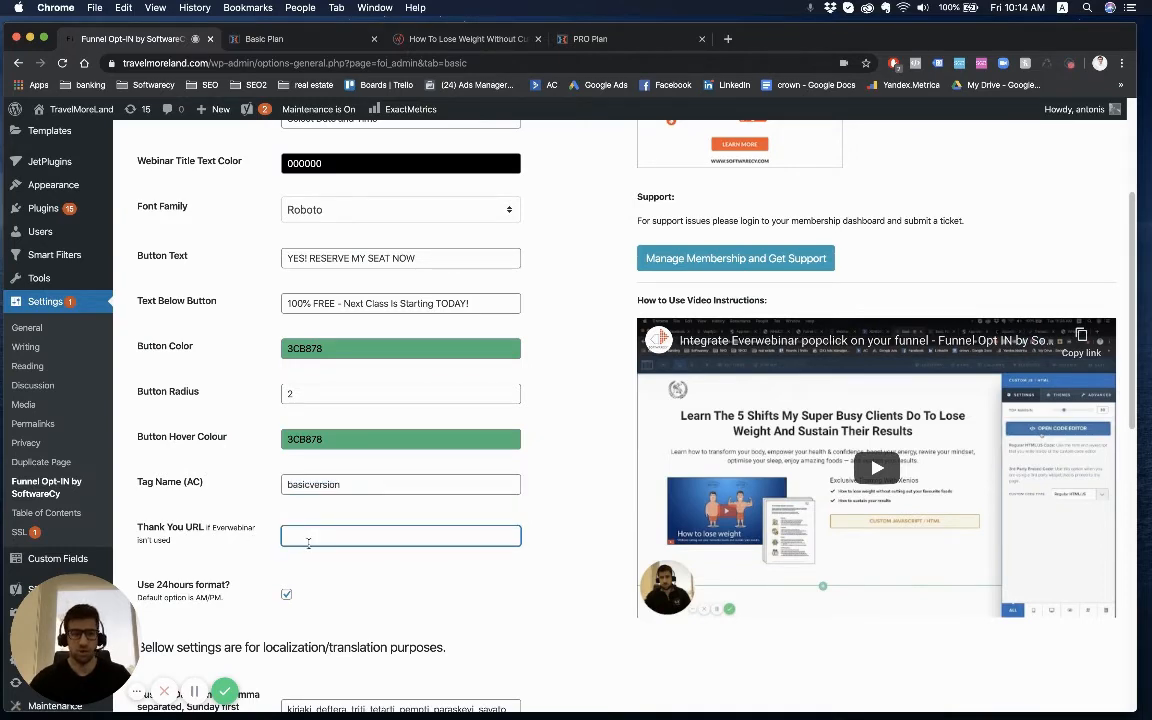
scroll(350, 583, down, 3)
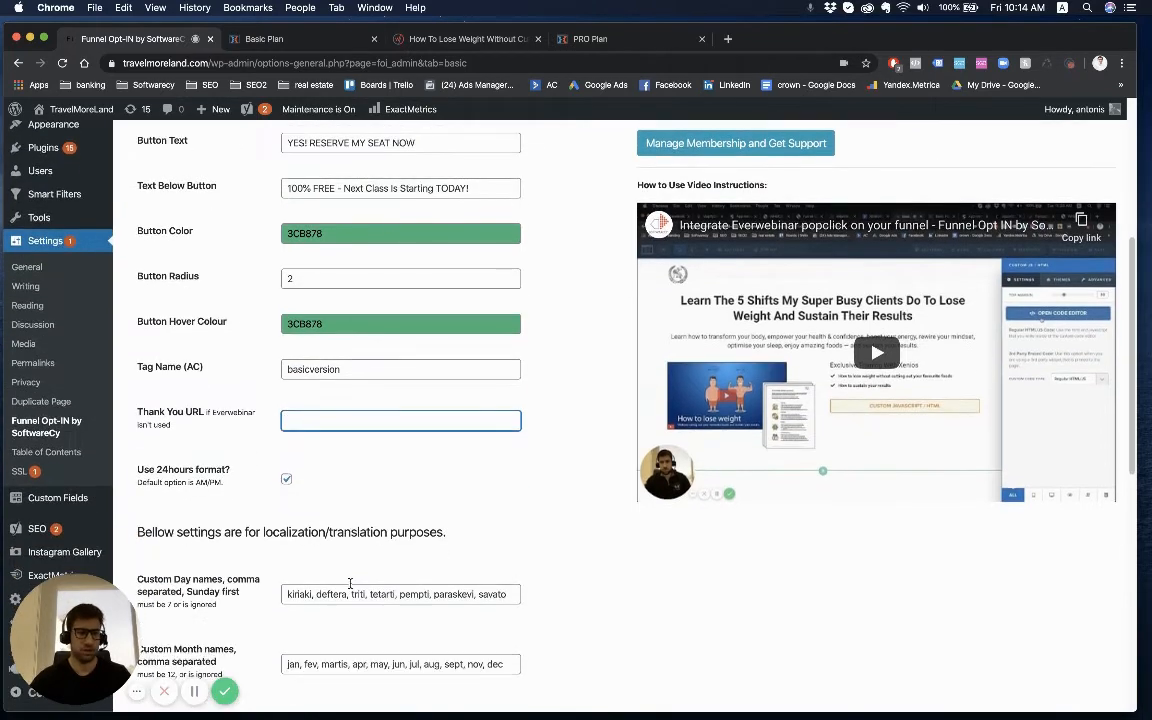
click(325, 517)
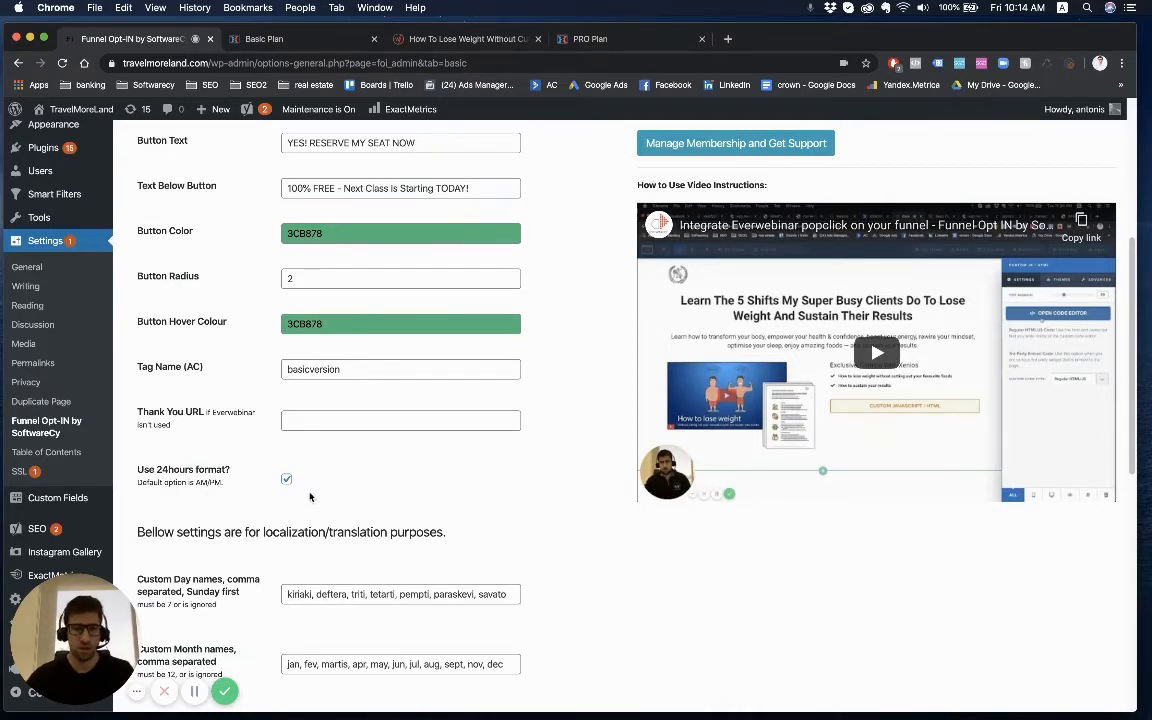
Examine the comma-separated custom day names, Sunday first, in the localization settings
scroll(288, 480, down, 2)
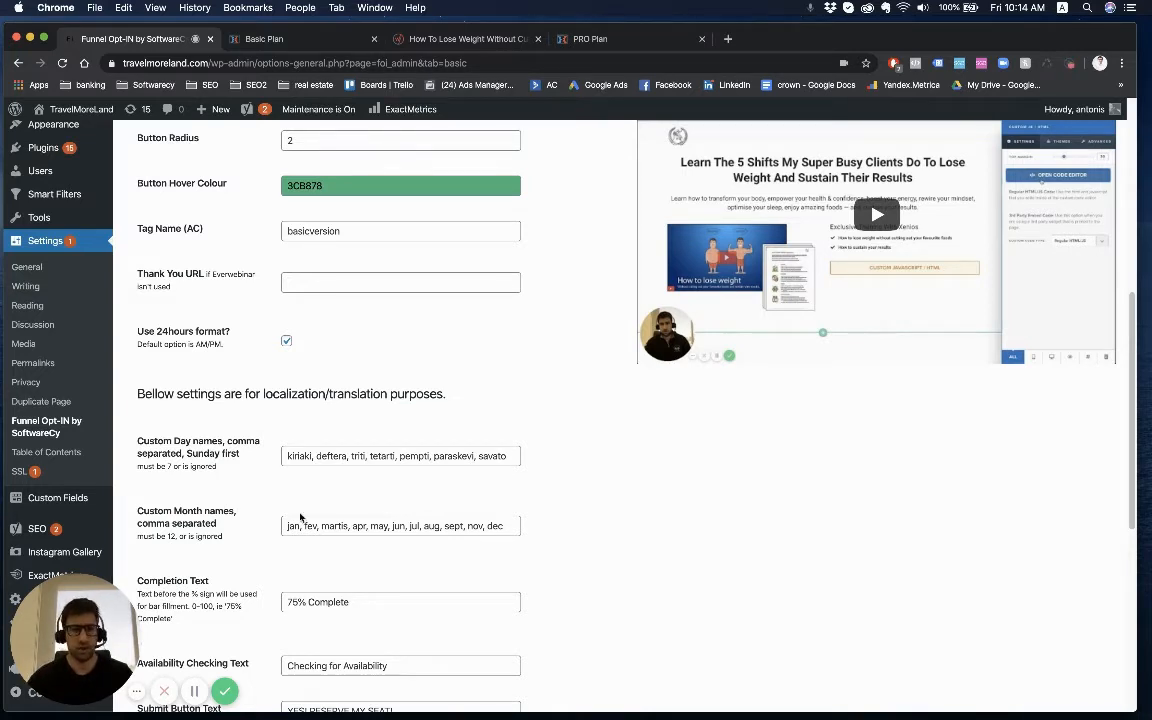
double_click(299, 456)
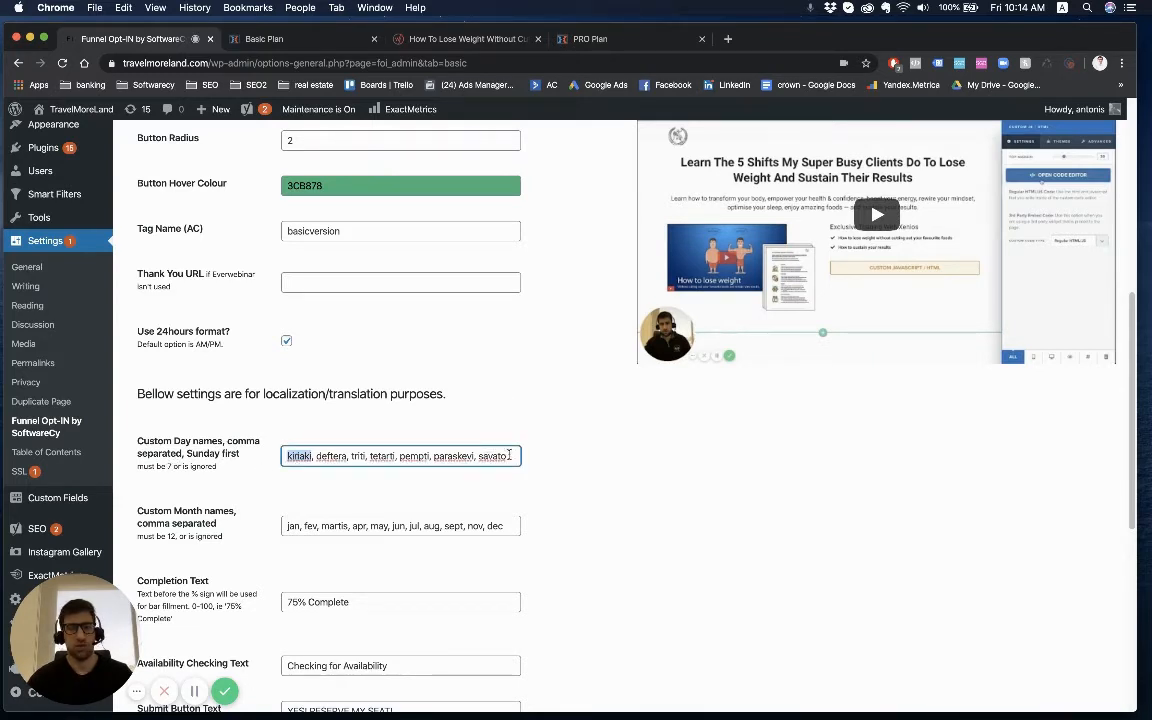
double_click(327, 455)
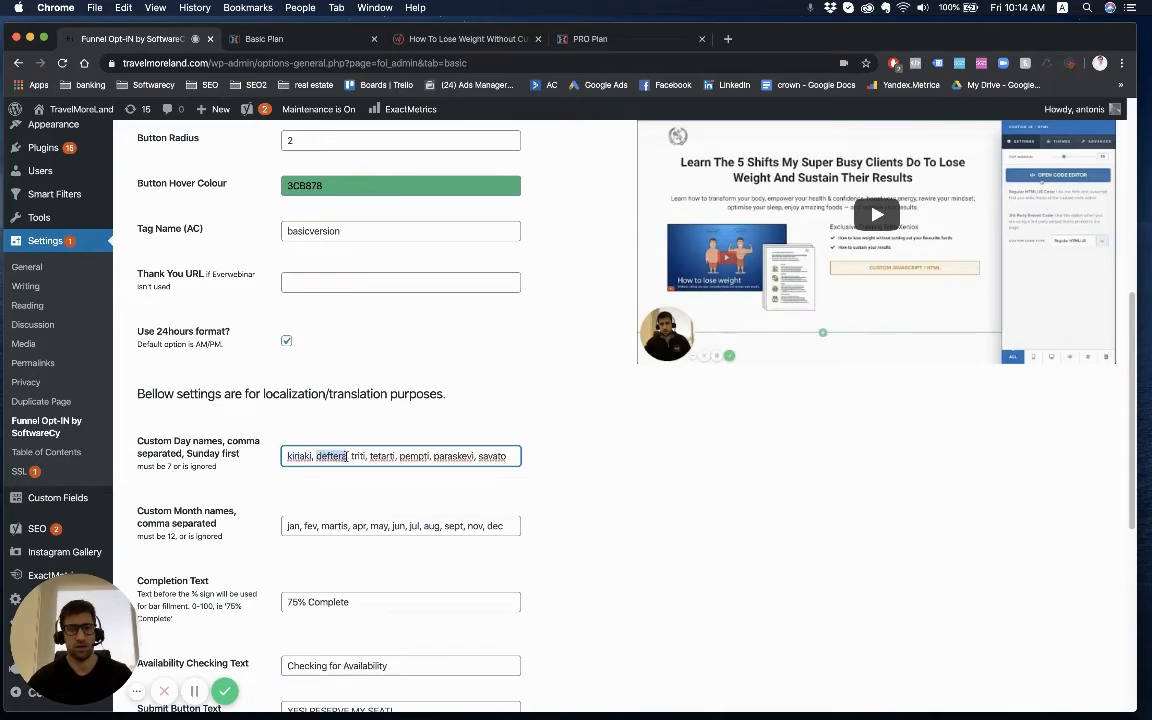
double_click(357, 456)
scroll(262, 462, down, 2)
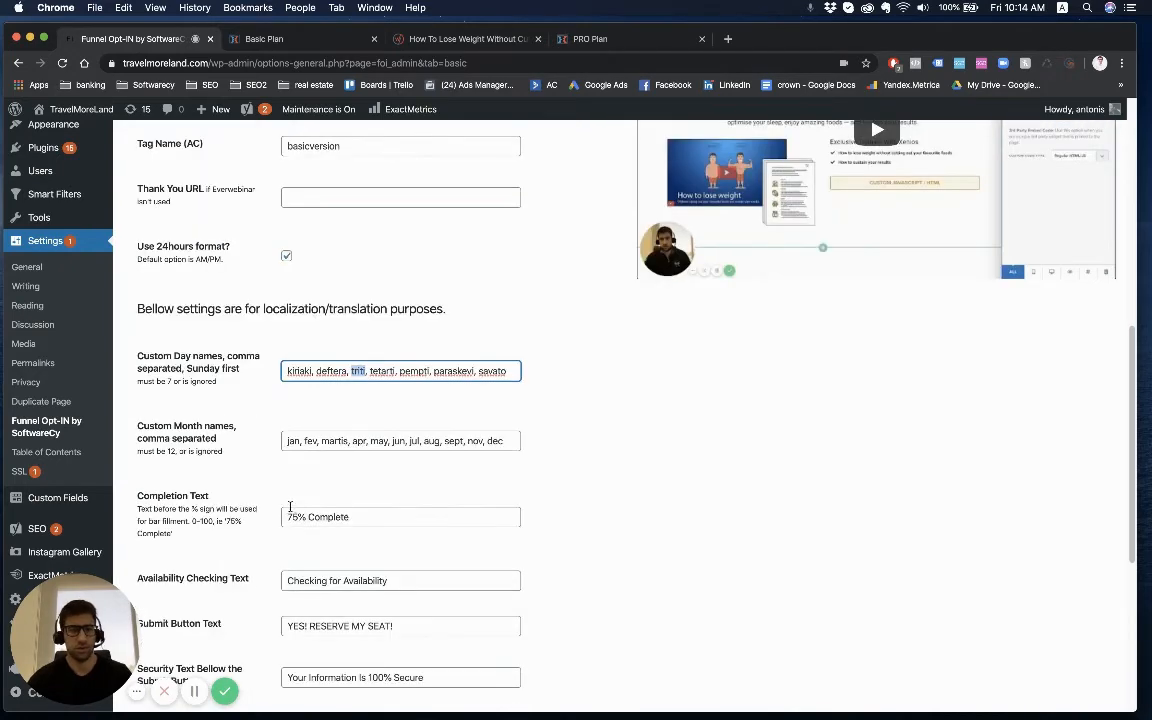
Examine the comma-separated custom month names in the localization settings, from the first to the last entry
click(289, 441)
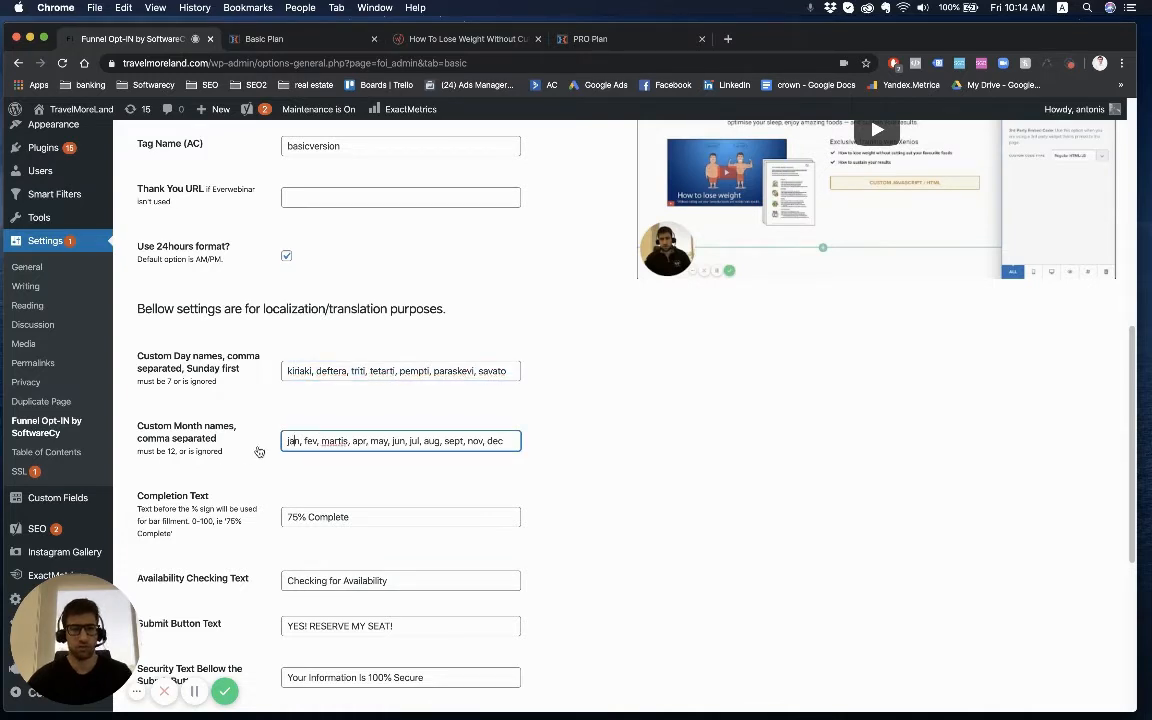
double_click(292, 441)
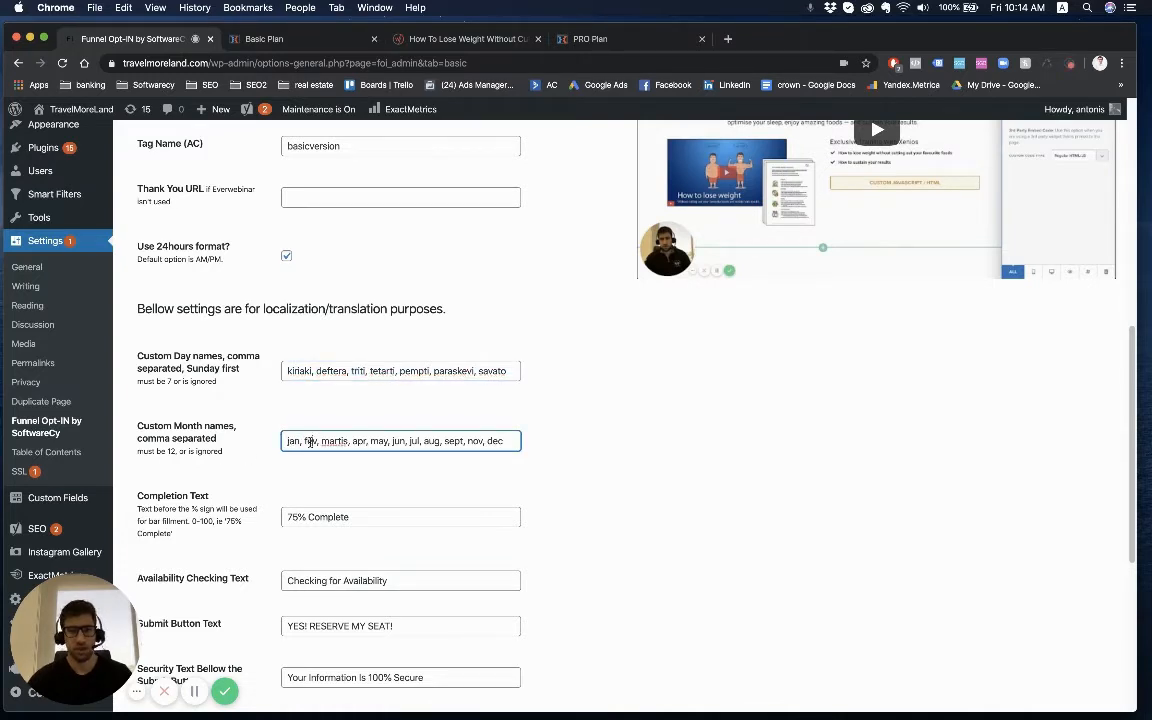
double_click(311, 441)
click(501, 441)
double_click(498, 441)
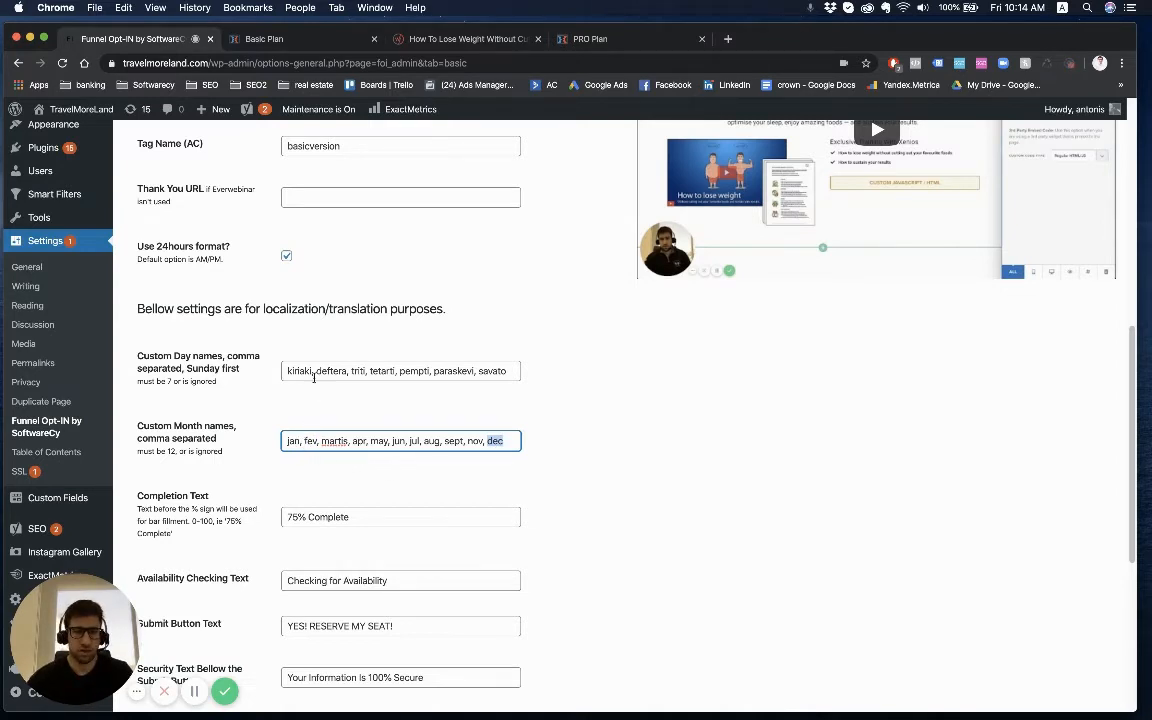
Examine the completion text and the remaining localization texts, through to the embed code and button preview at the page's end
click(367, 517)
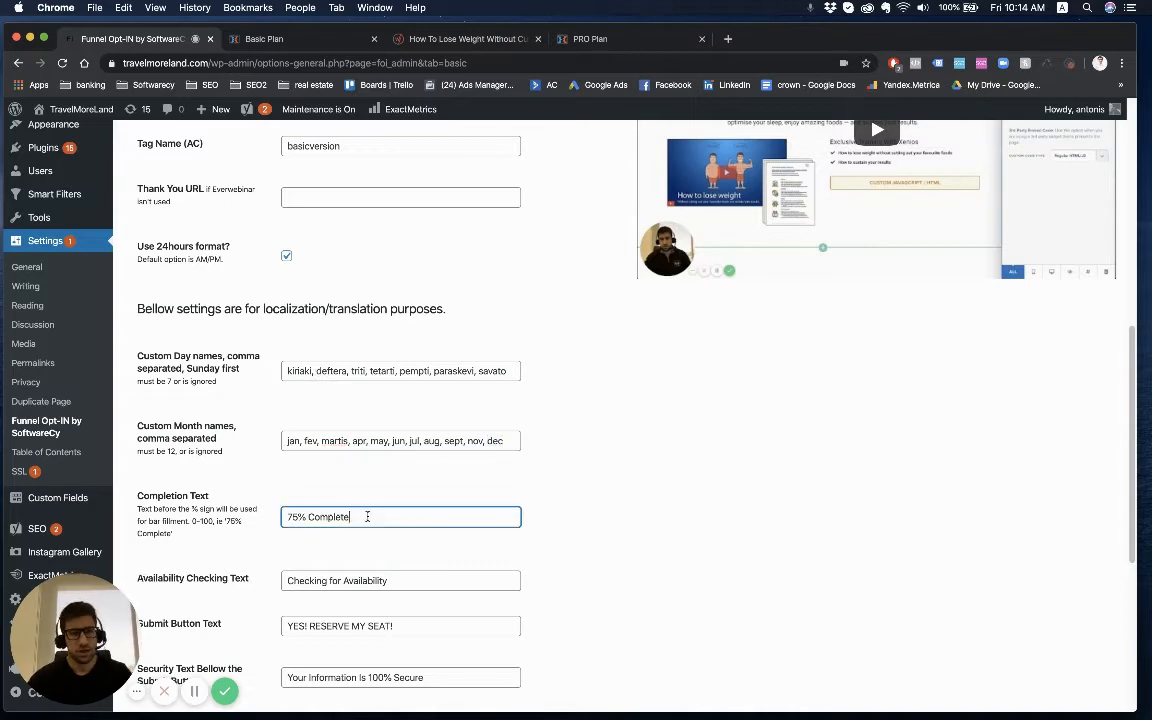
scroll(384, 501, down, 2)
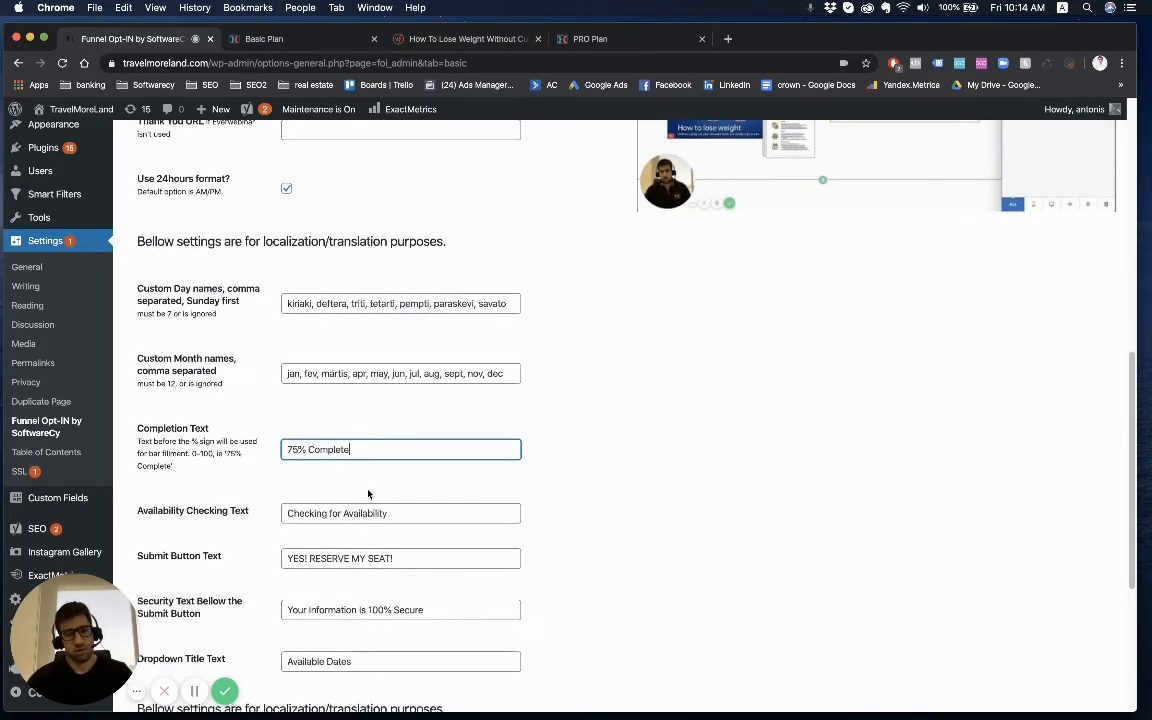
scroll(344, 409, down, 2)
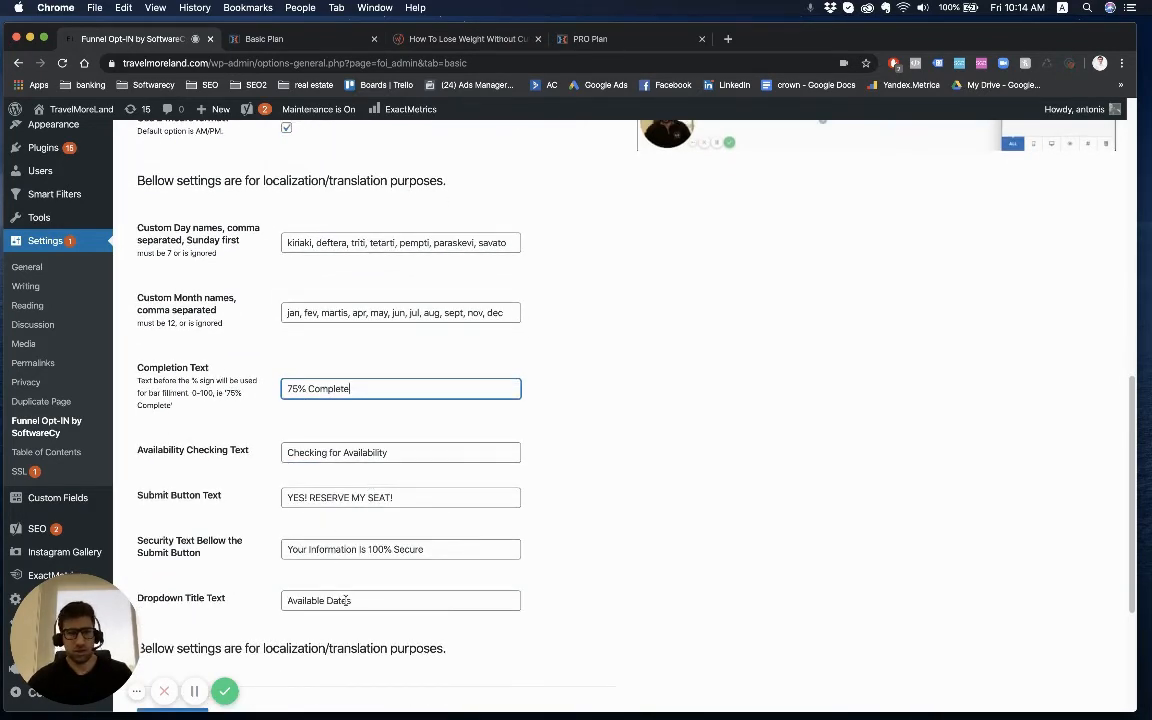
scroll(340, 490, down, 7)
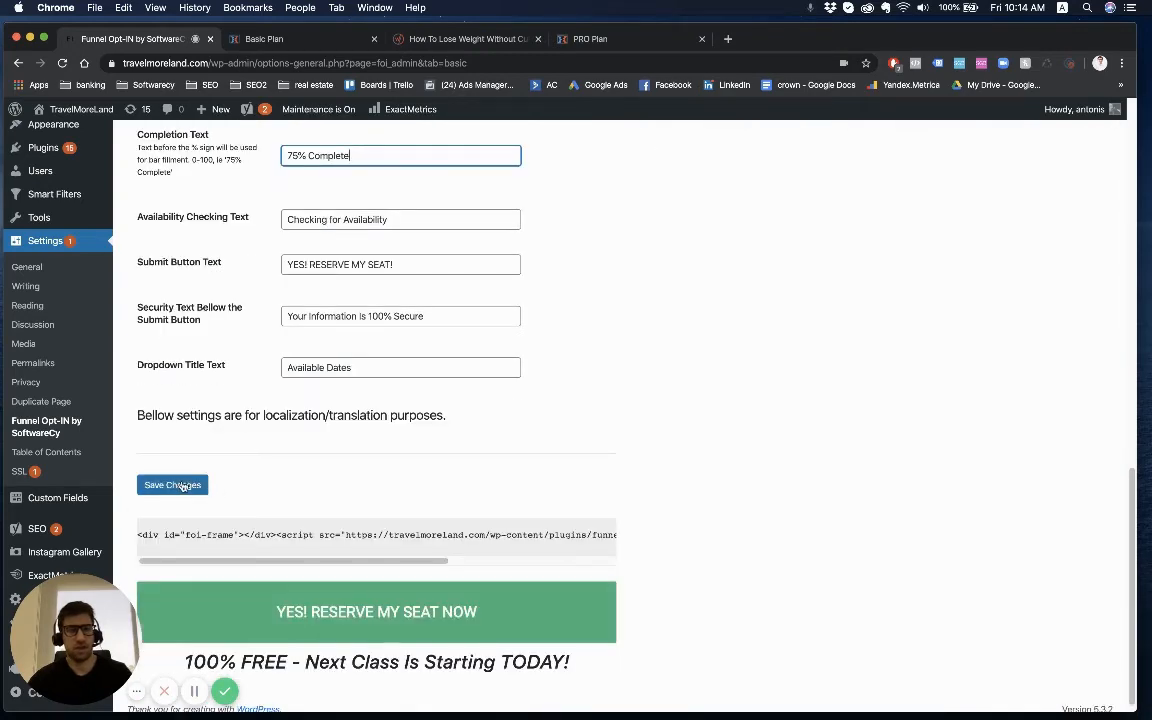
Switch to the Basic Plan page in ClickFunnels and open the code editor of its Custom JavaScript / HTML element to view the embed code
mouse_move(532, 544)
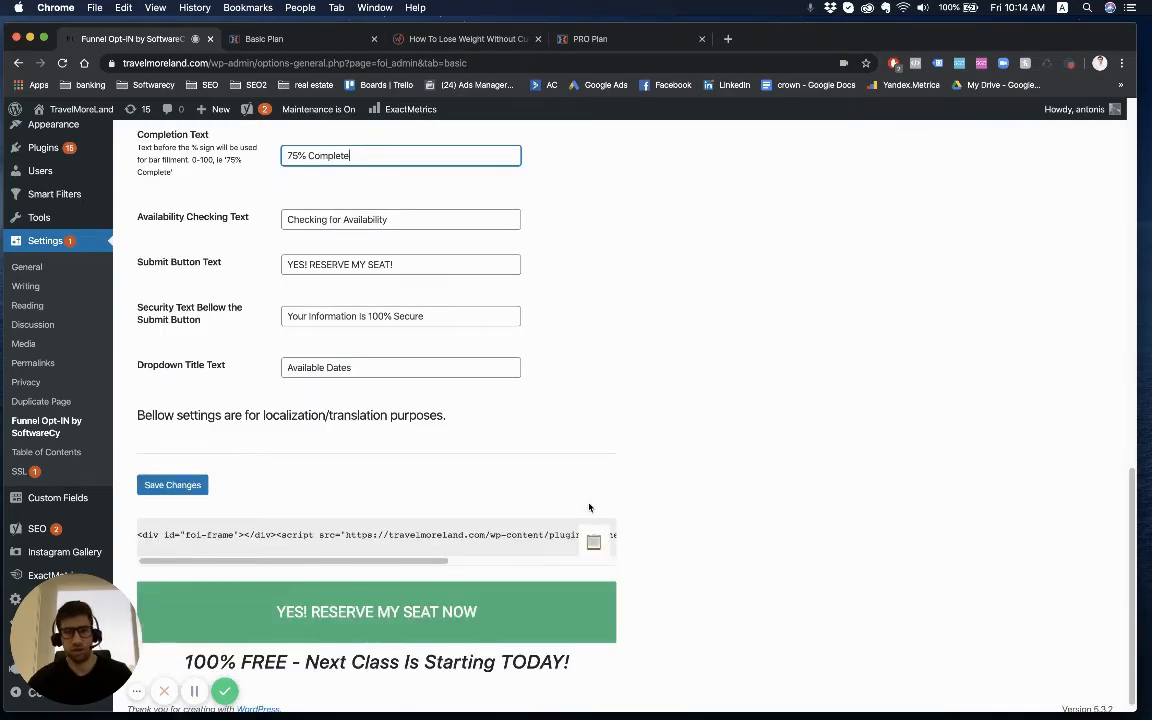
click(262, 39)
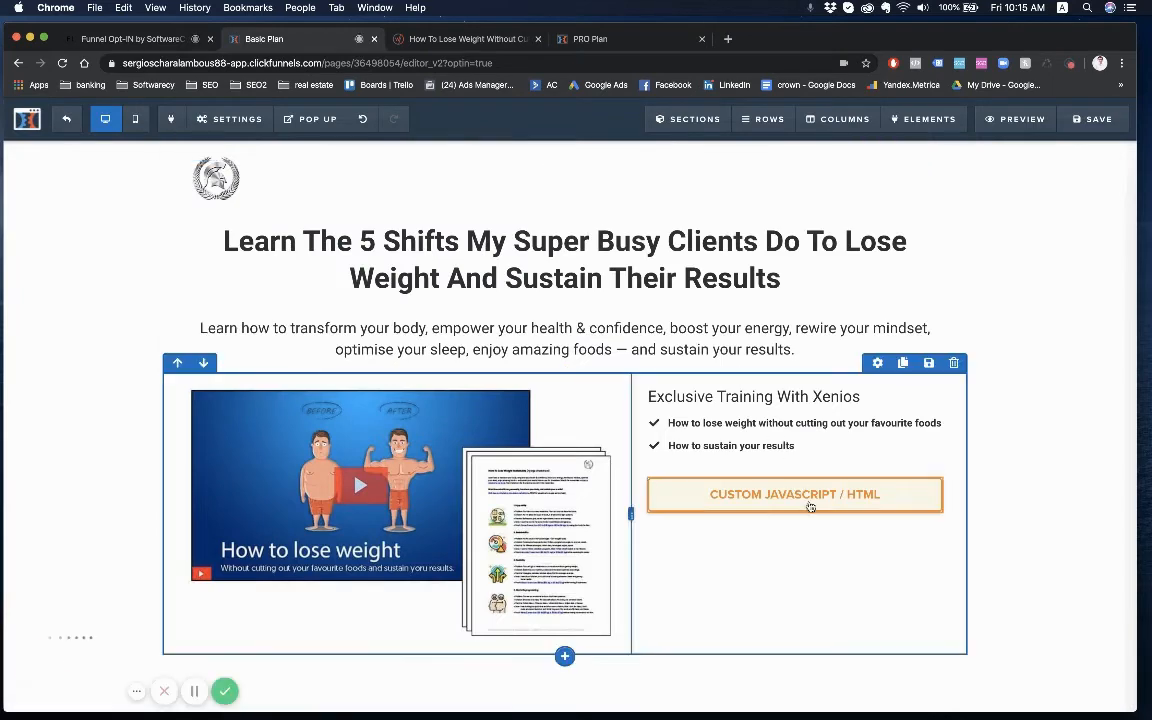
mouse_move(801, 500)
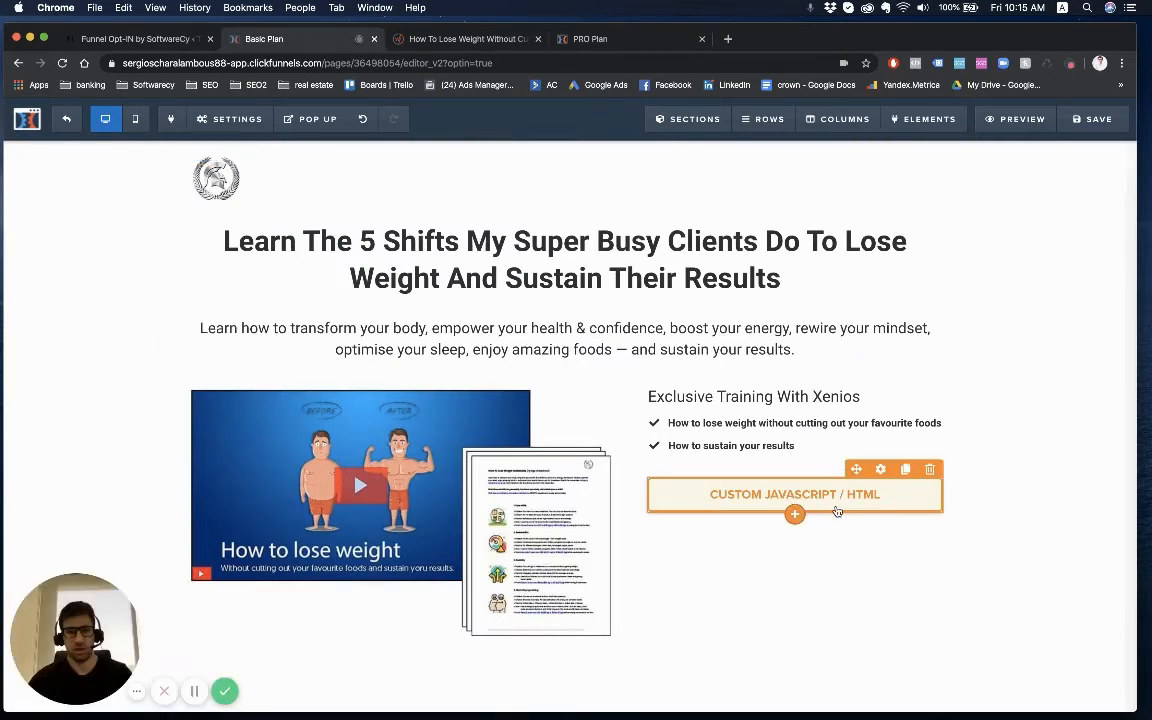
click(835, 507)
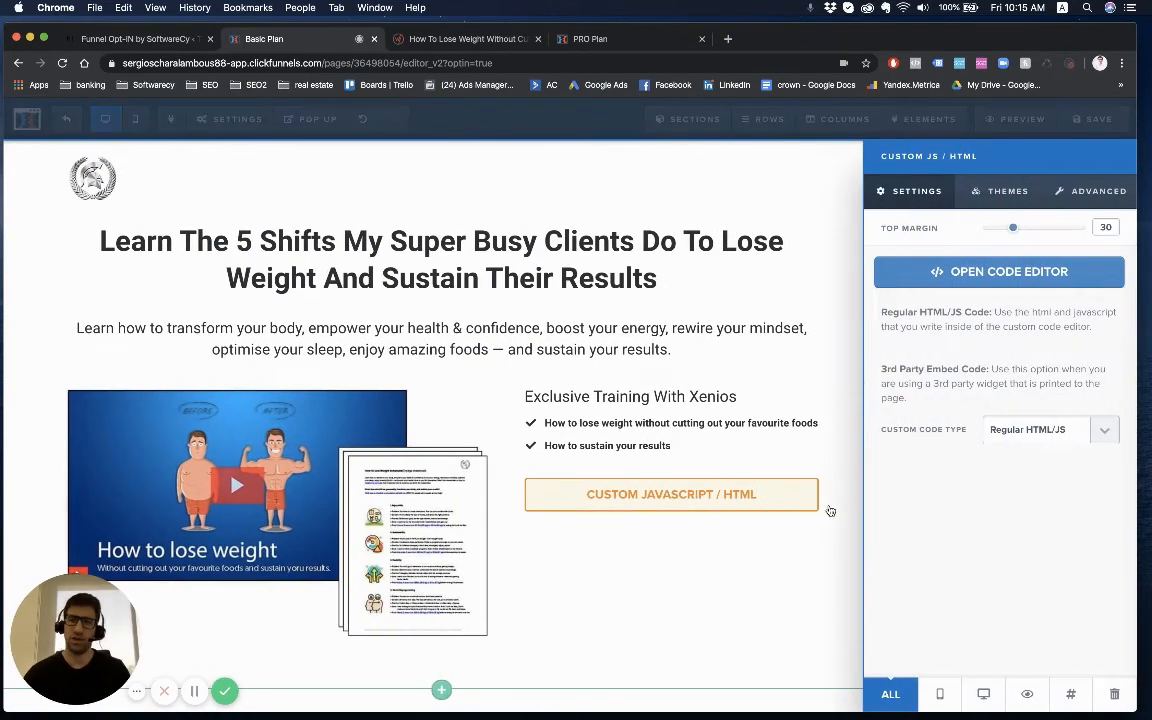
click(987, 272)
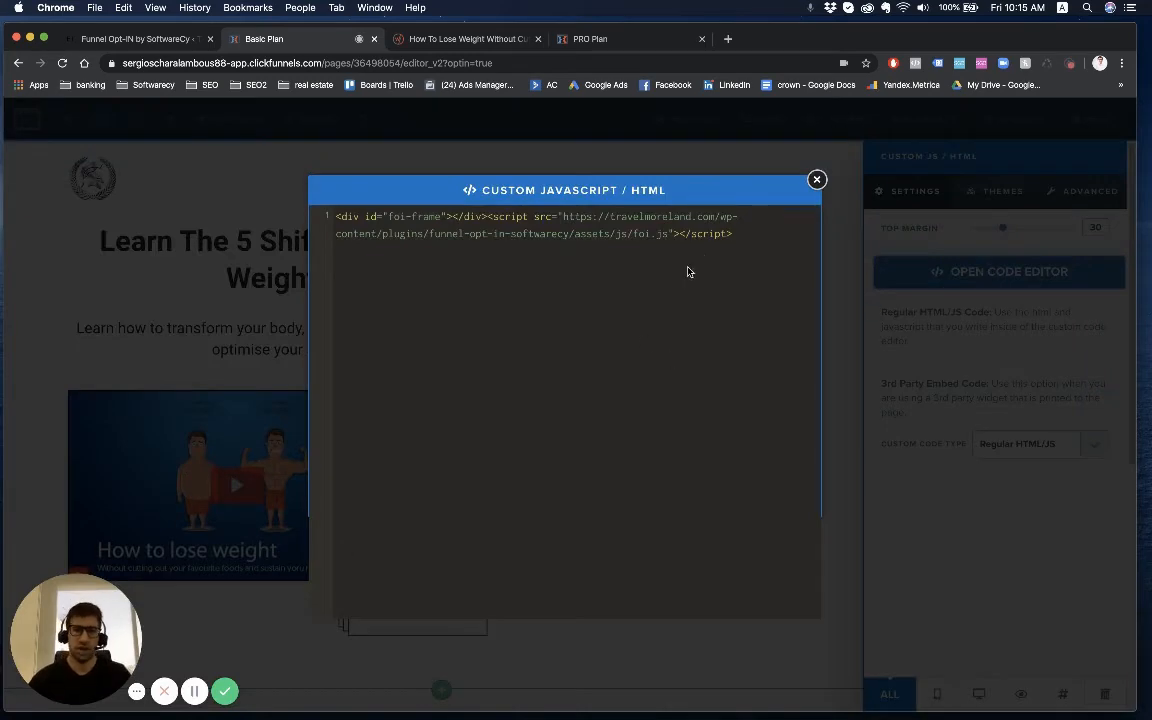
Return to the Funnel Opt-IN plugin settings in WordPress and examine the Pro form's text, font and button style options
click(140, 39)
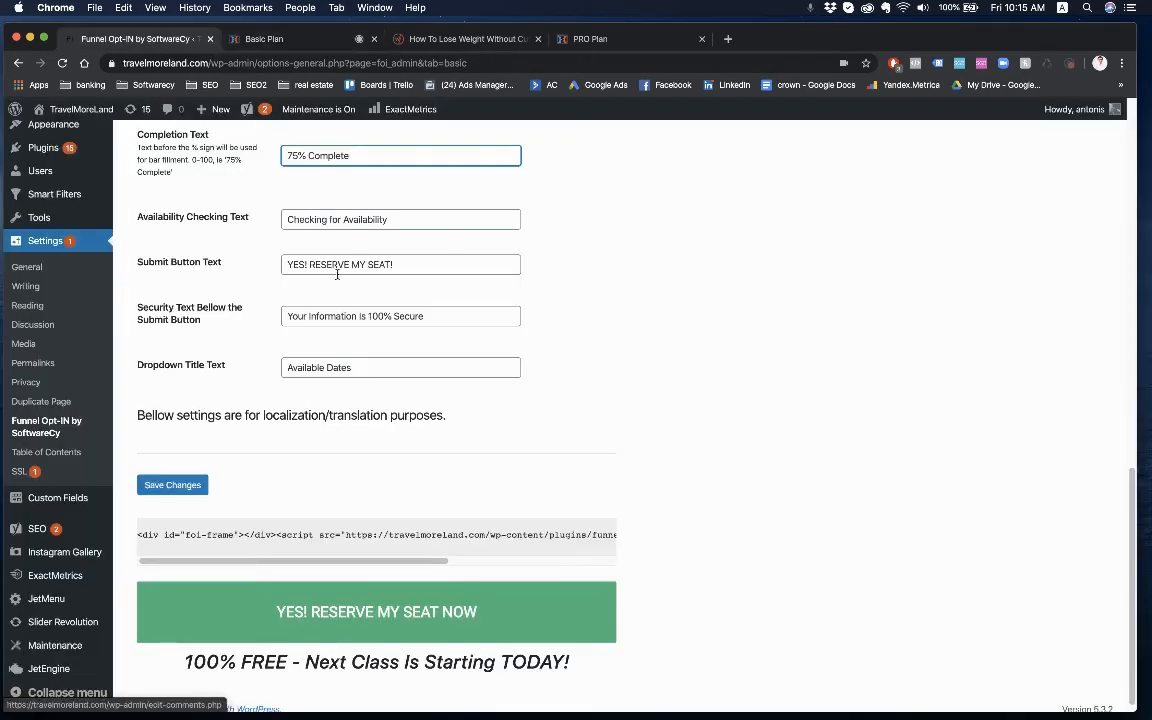
scroll(299, 256, up, 10)
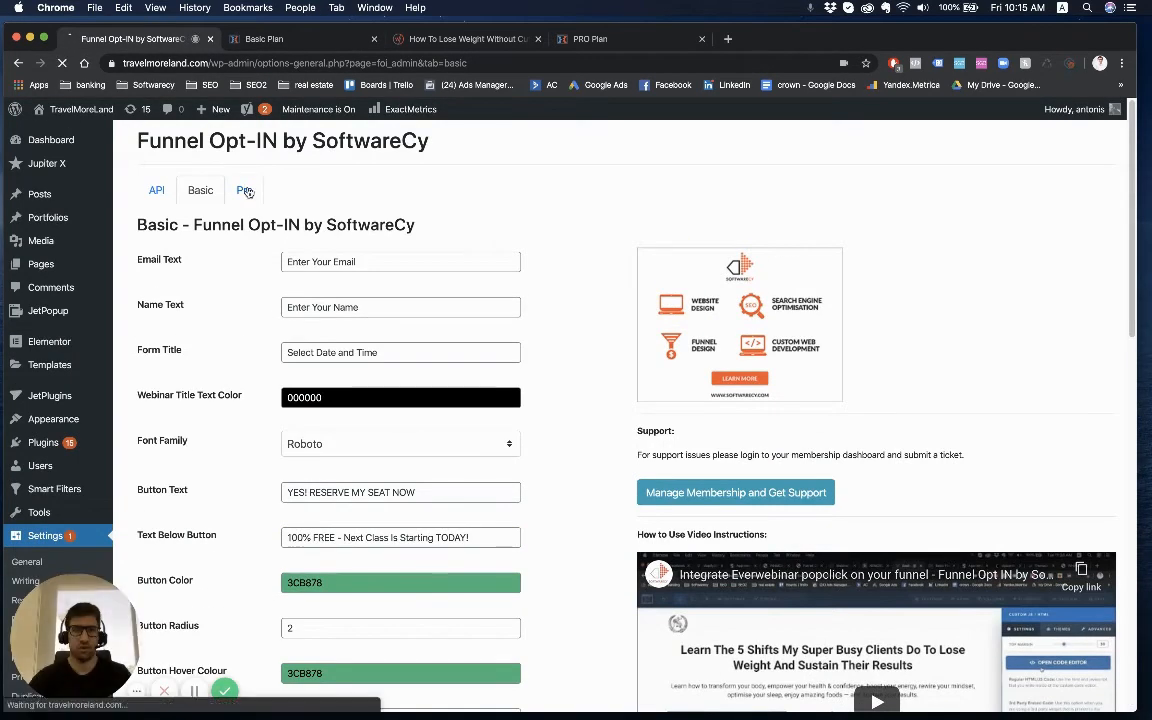
click(245, 191)
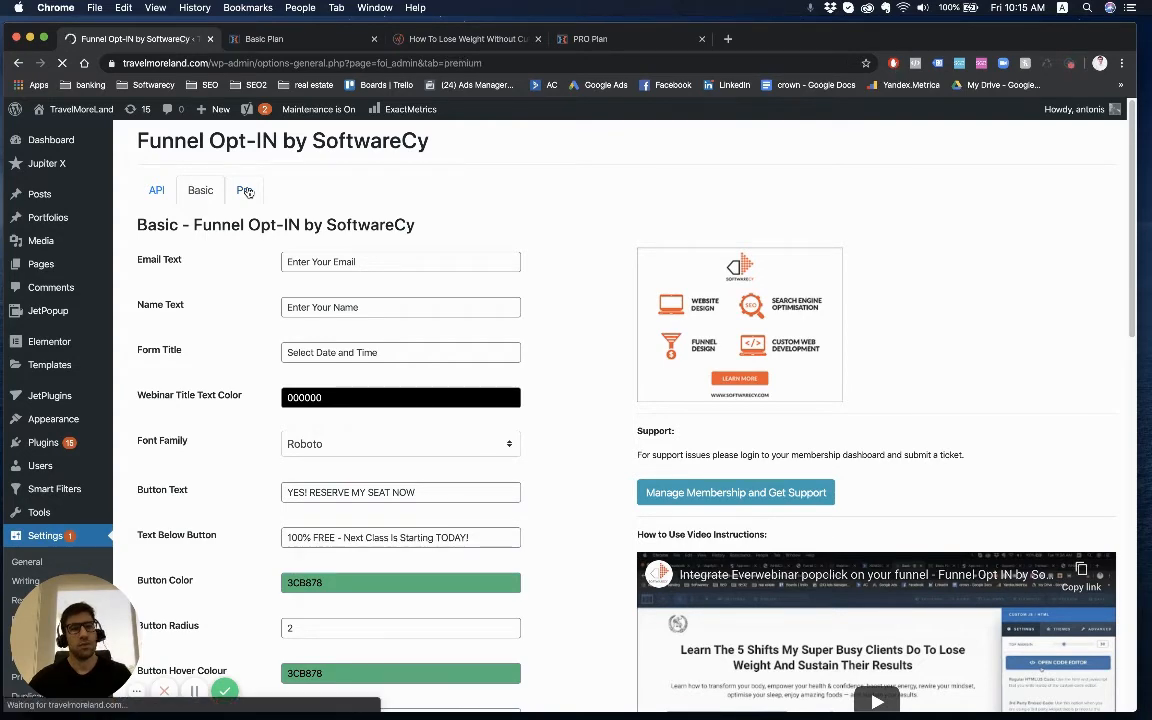
scroll(345, 275, up, 7)
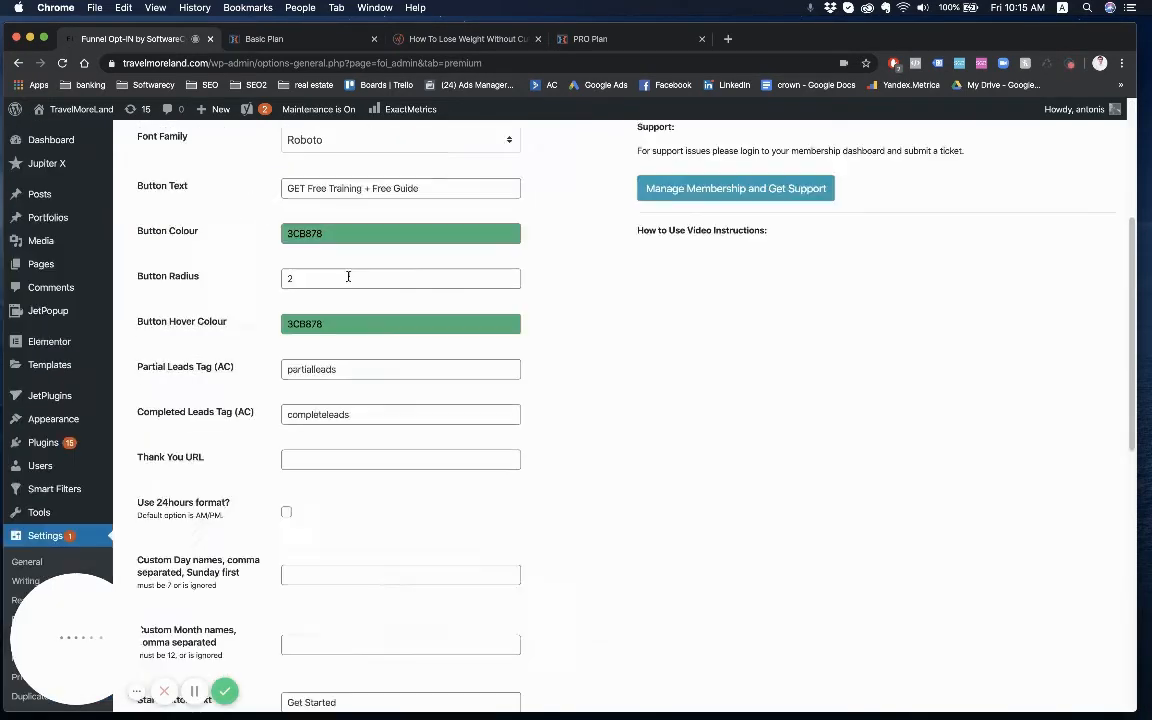
scroll(348, 276, up, 5)
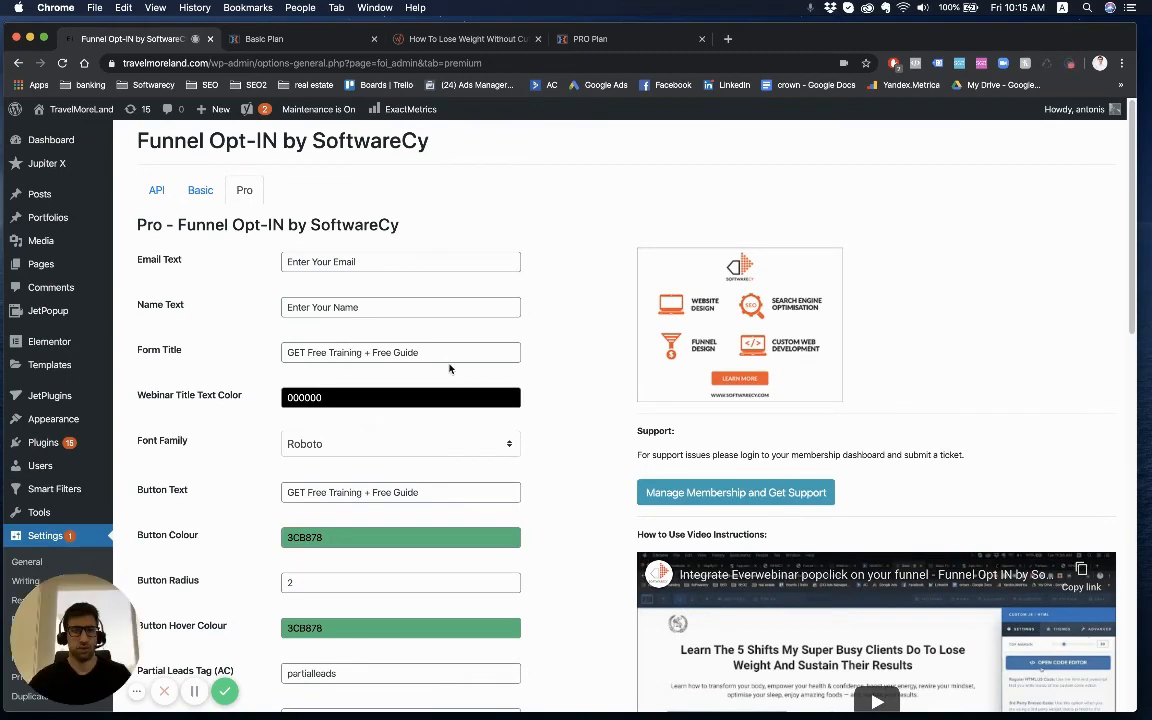
scroll(297, 357, down, 3)
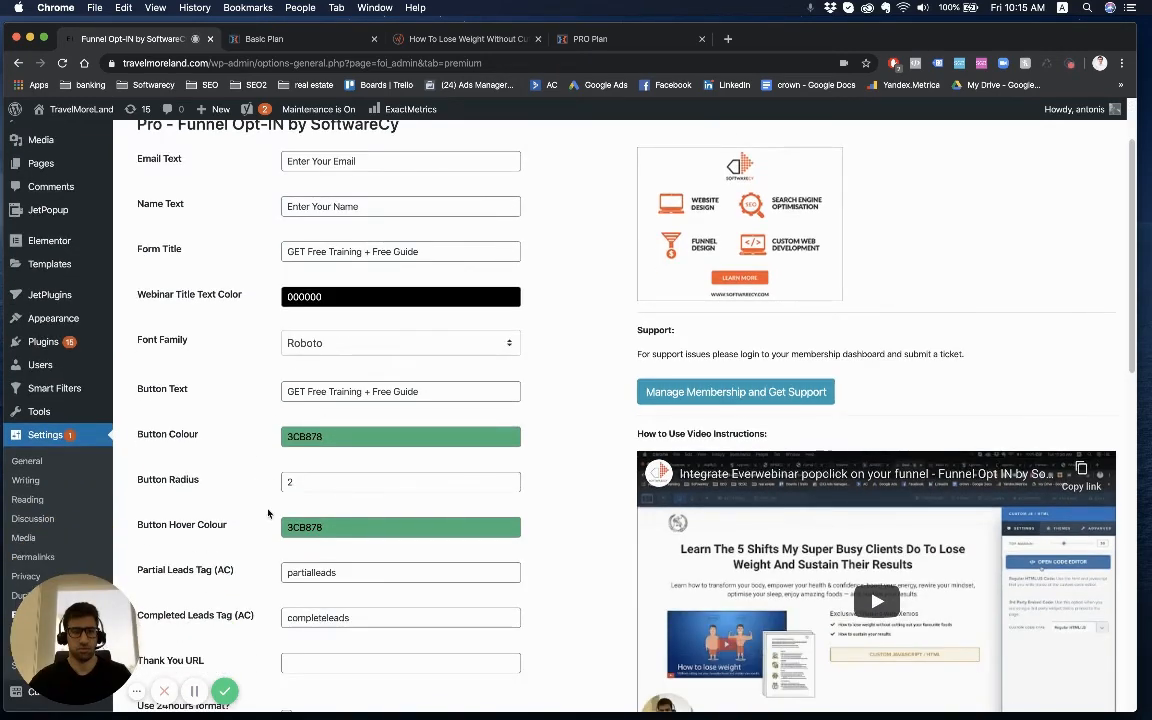
scroll(280, 490, down, 2)
Examine the ActiveCampaign tag names for partial leads and completed leads in the Pro settings
click(368, 481)
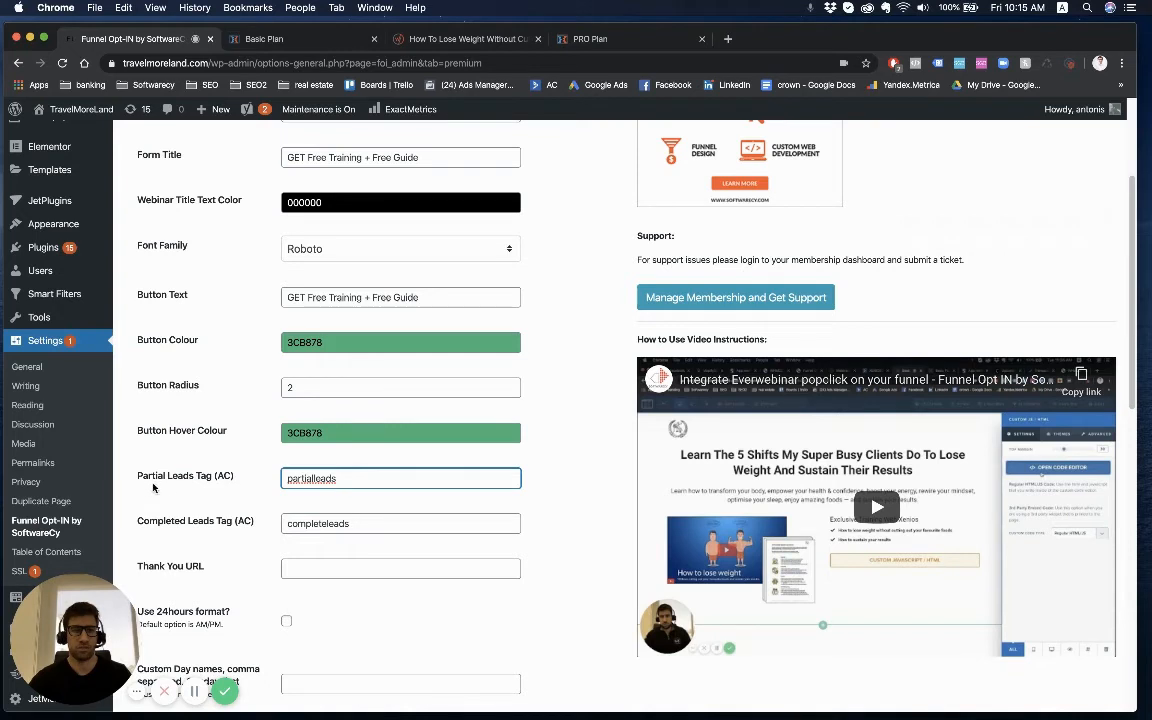
drag(345, 478, 262, 480)
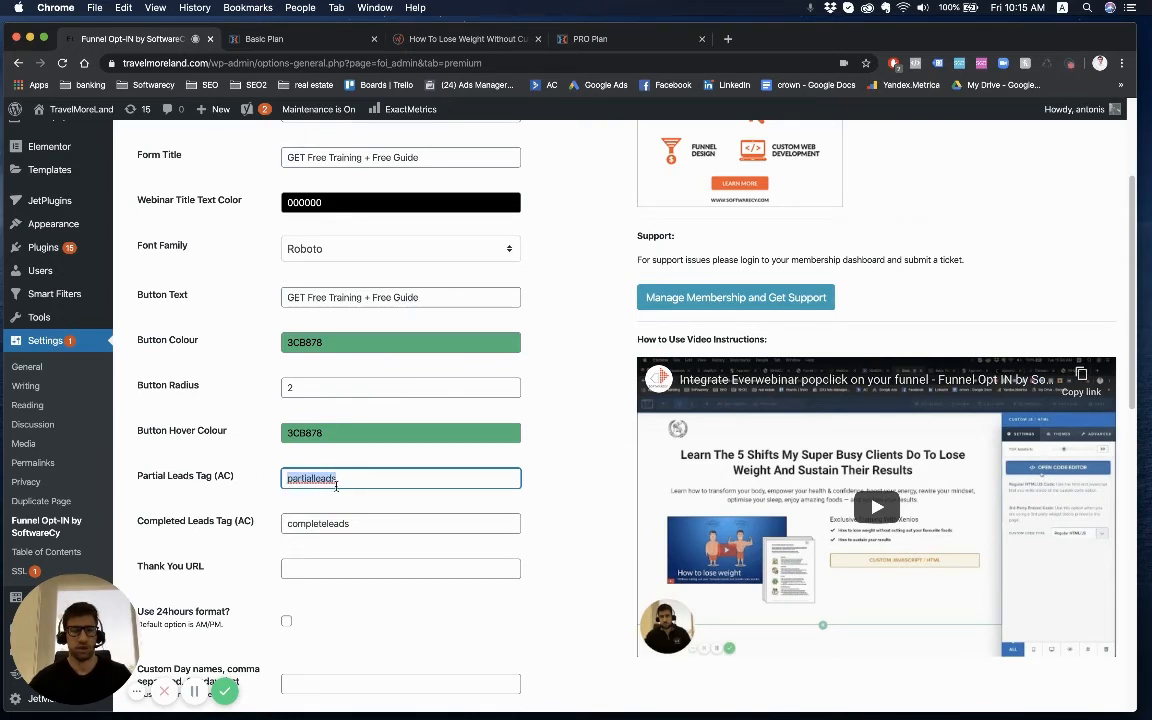
click(362, 525)
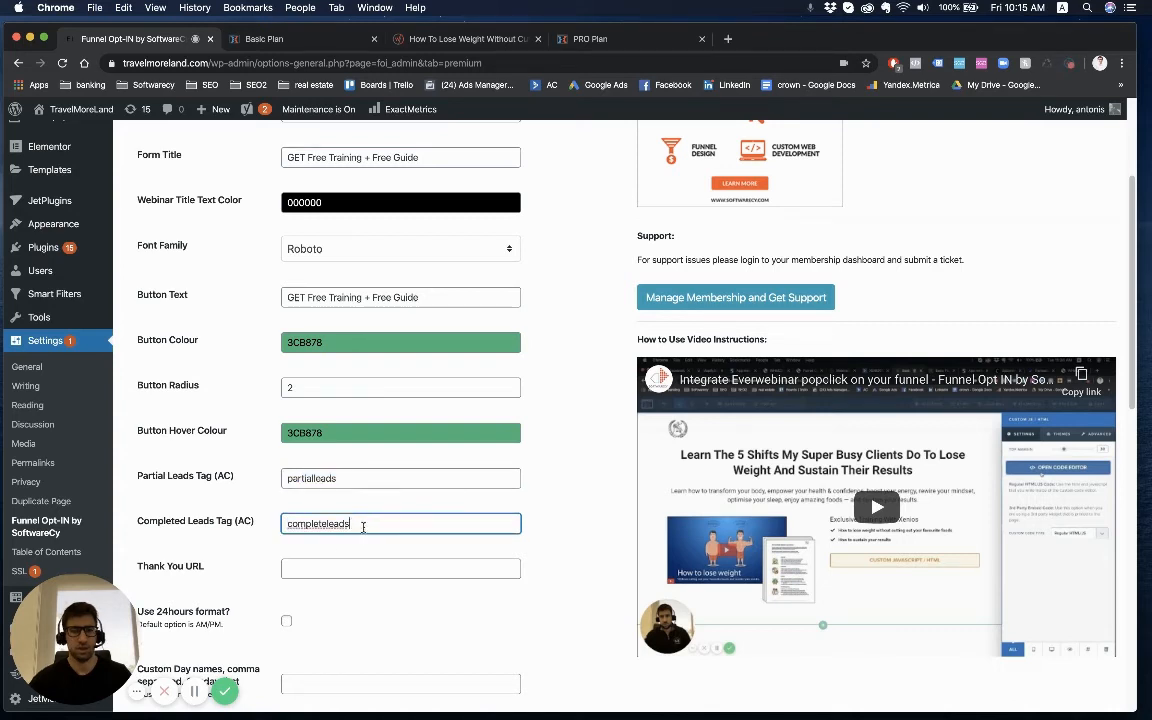
drag(355, 525, 211, 468)
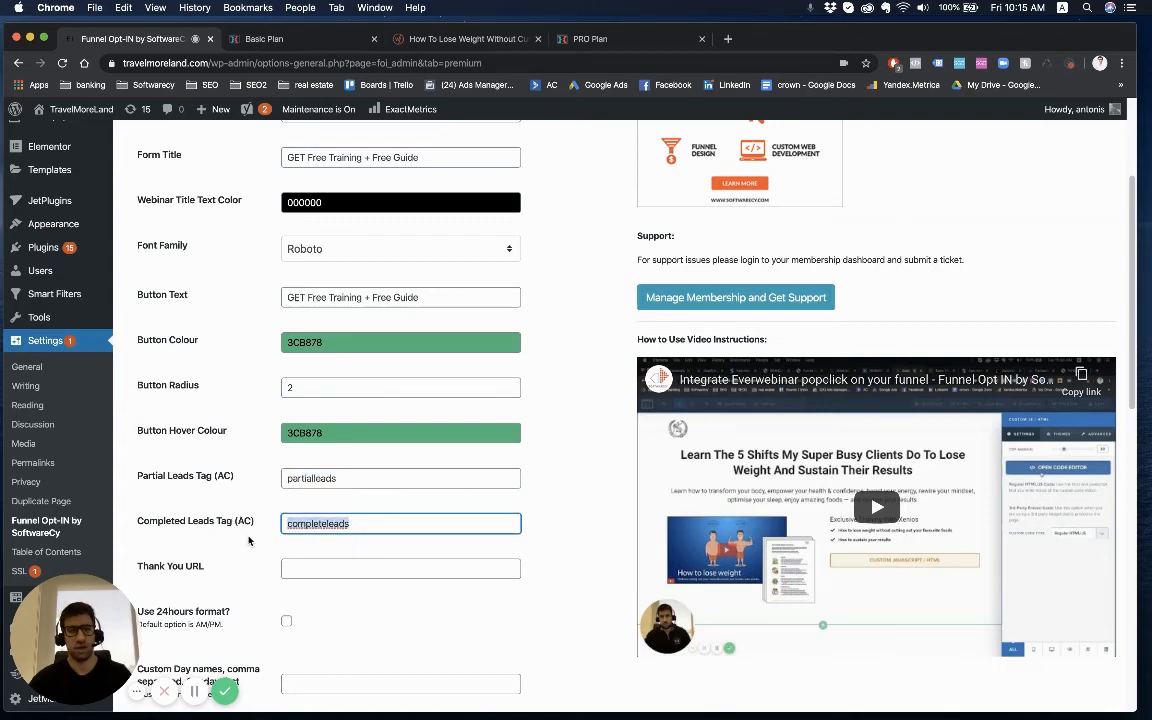
click(346, 475)
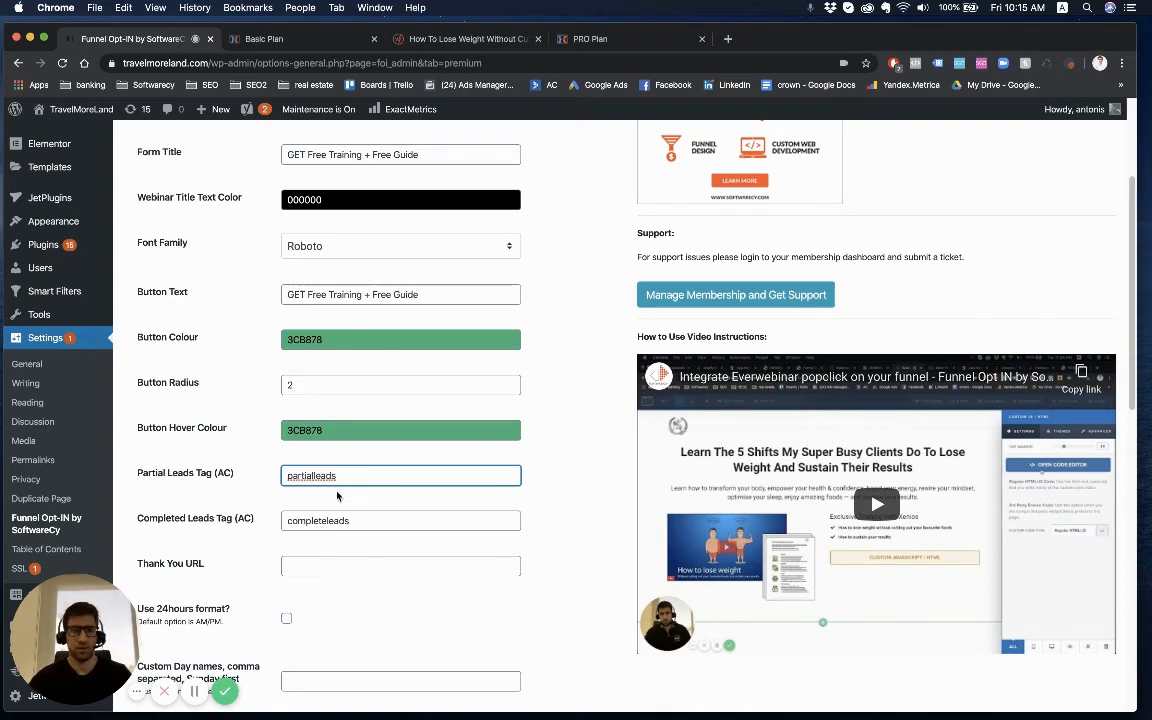
Examine the Pro form's Thank You URL, 24-hour format, custom day and month names, and button and error texts
scroll(318, 552, down, 3)
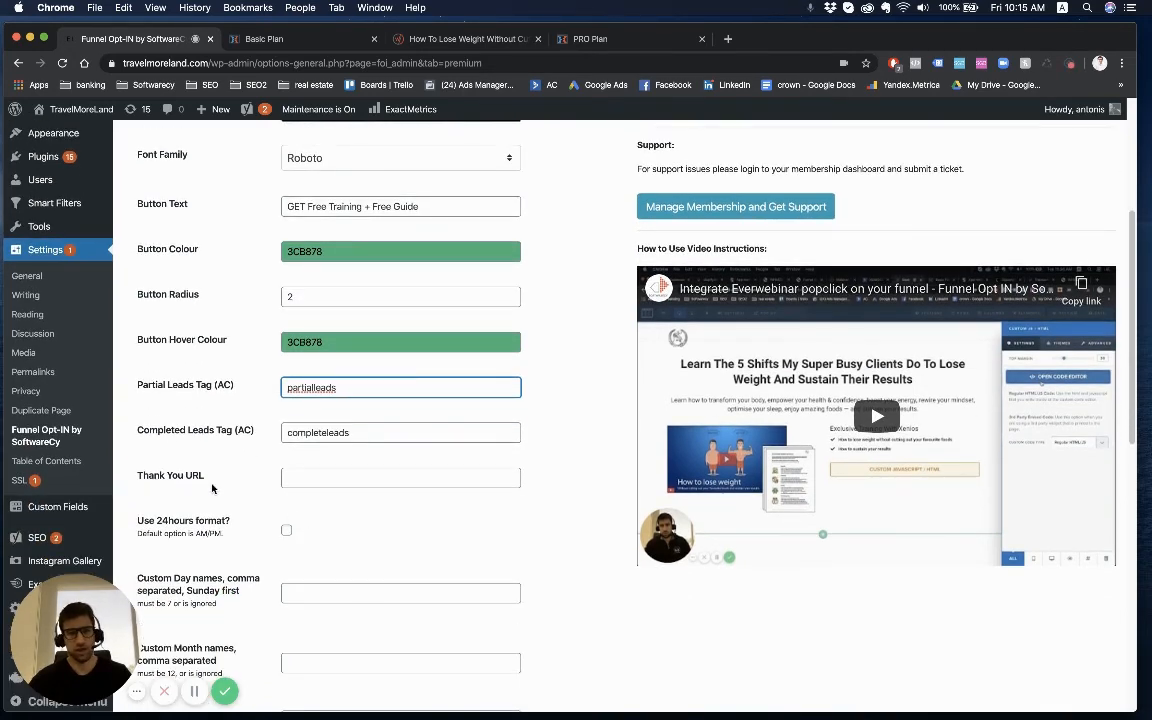
scroll(185, 527, down, 2)
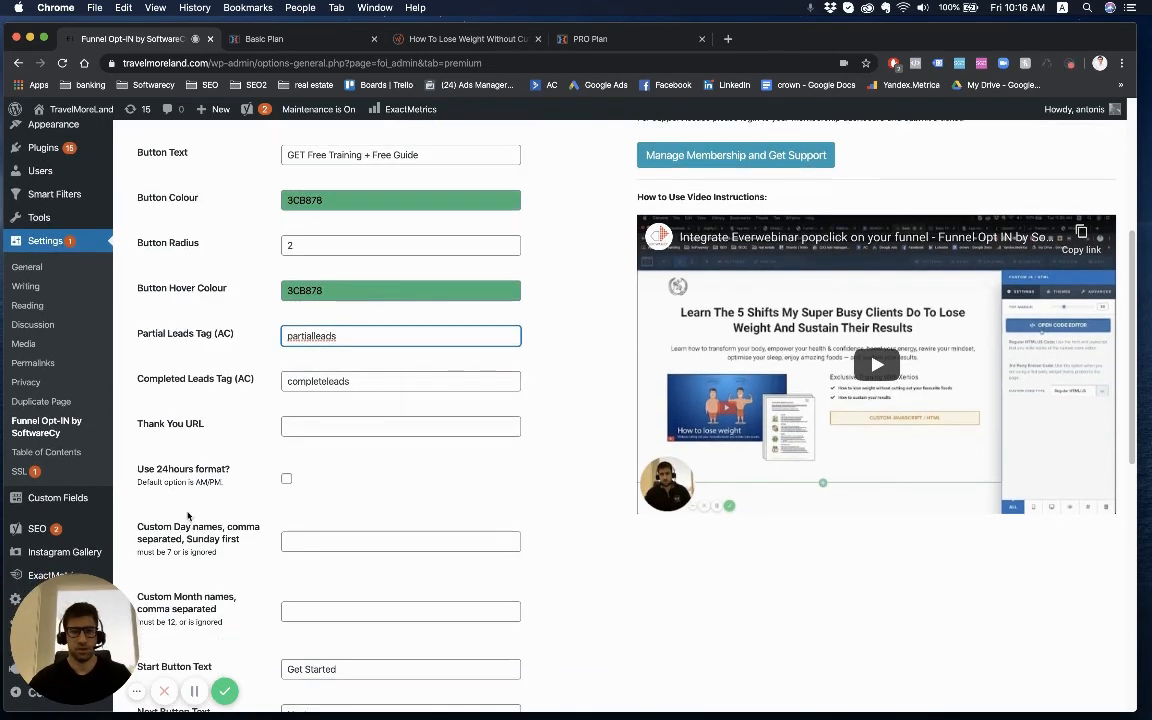
scroll(257, 505, down, 5)
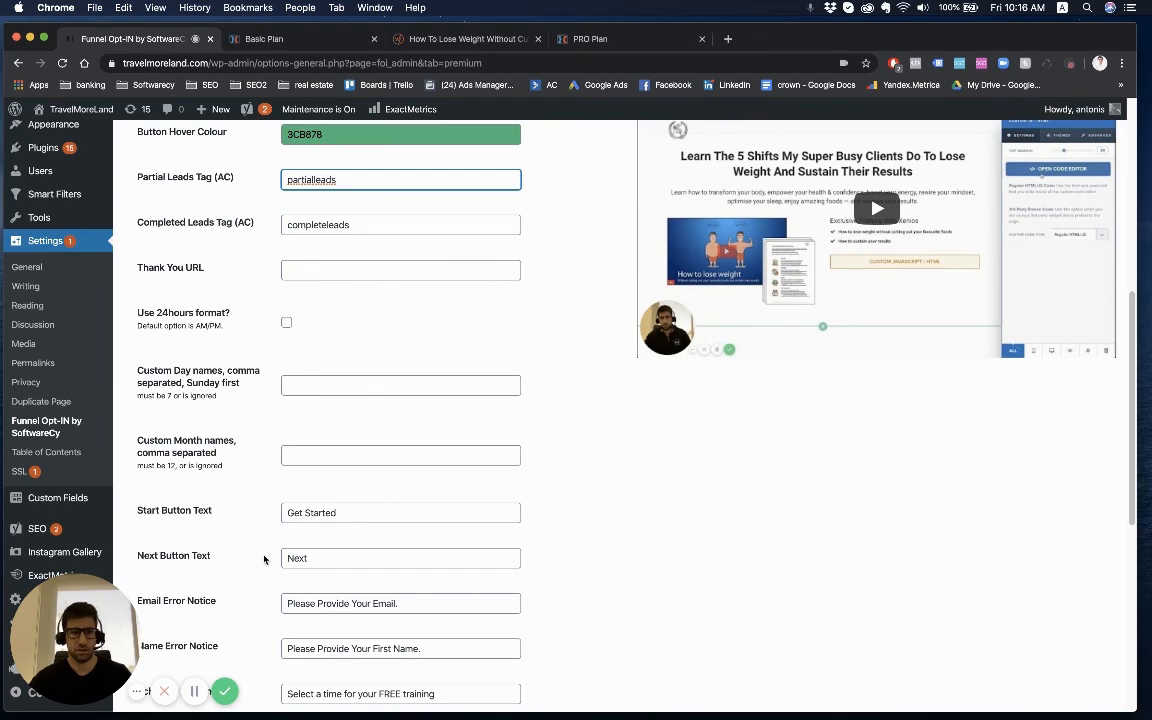
scroll(241, 548, down, 12)
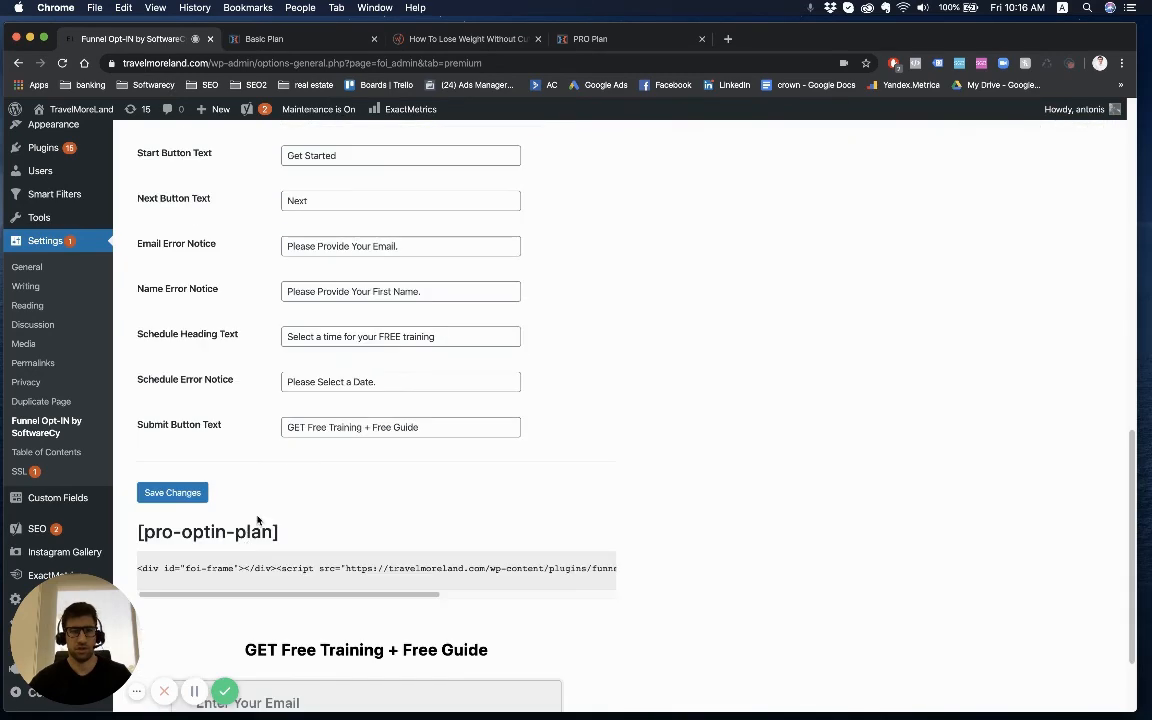
scroll(228, 475, up, 12)
scroll(260, 500, down, 3)
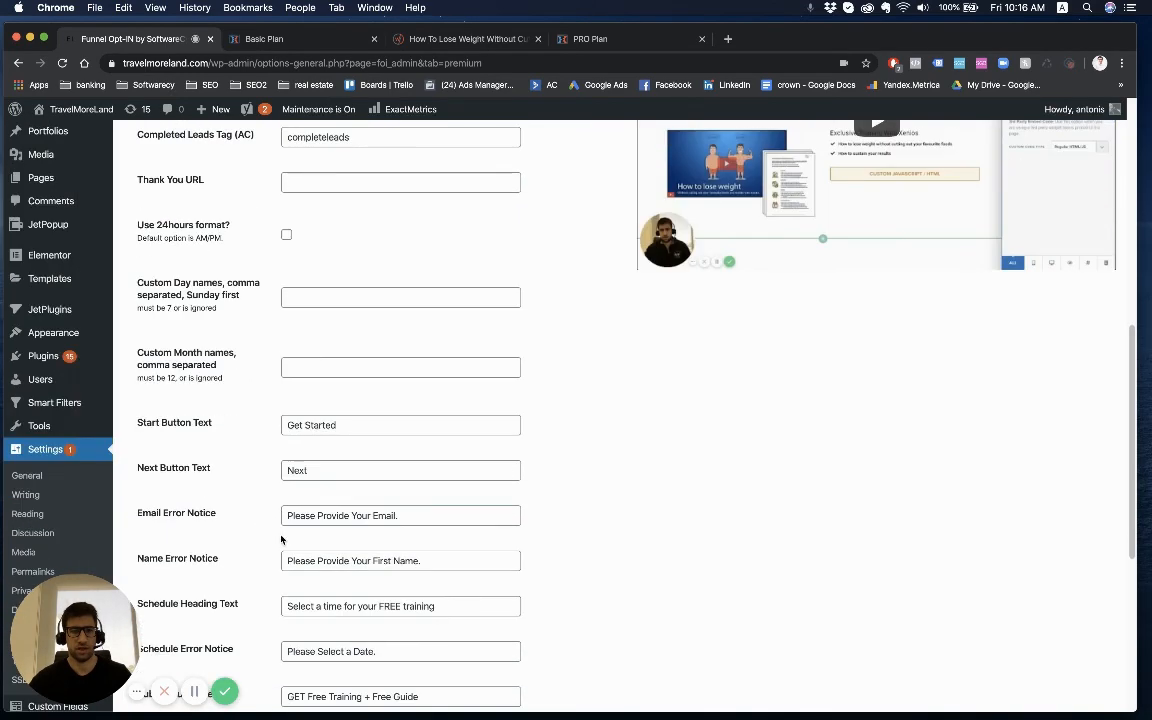
Copy the Pro opt-in form's embed code from below the settings, and return to the start of the Pro settings
scroll(312, 485, down, 8)
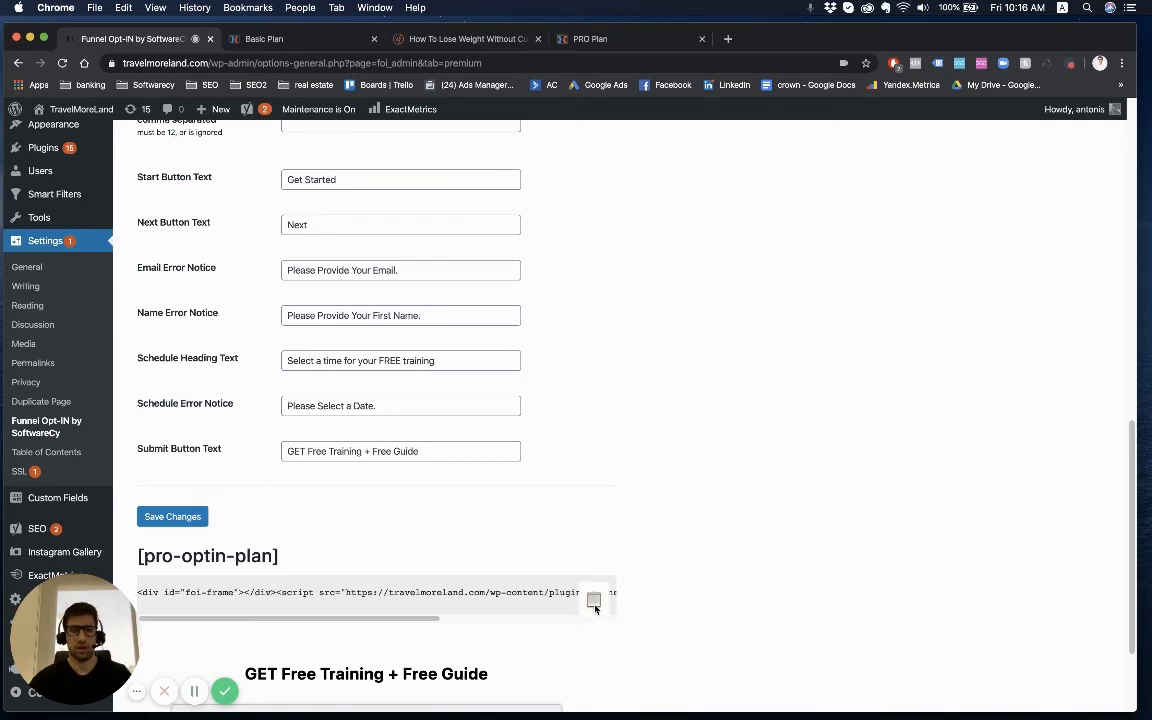
click(593, 601)
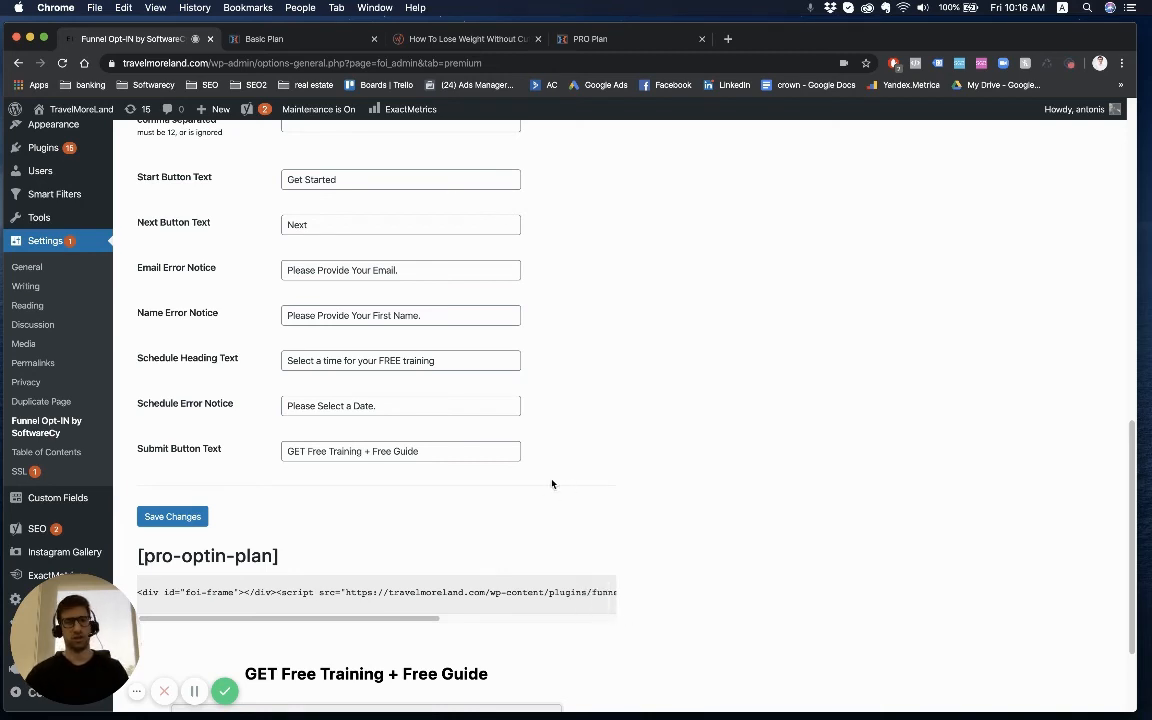
scroll(555, 490, up, 1)
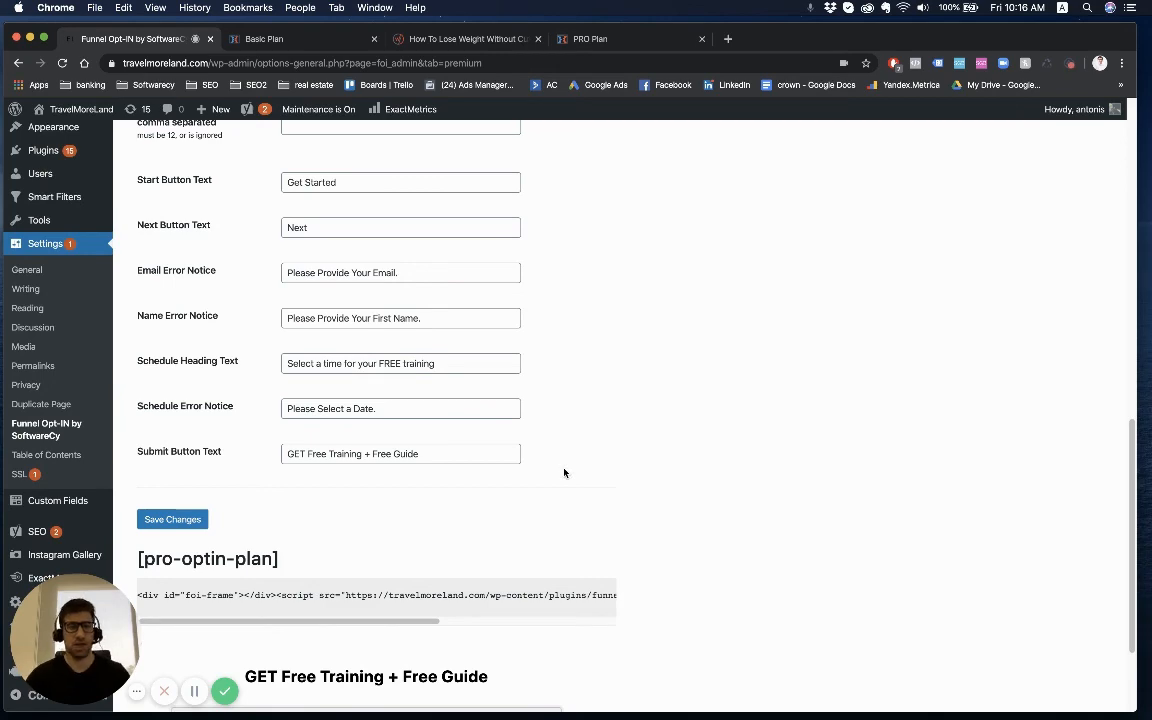
scroll(564, 473, up, 10)
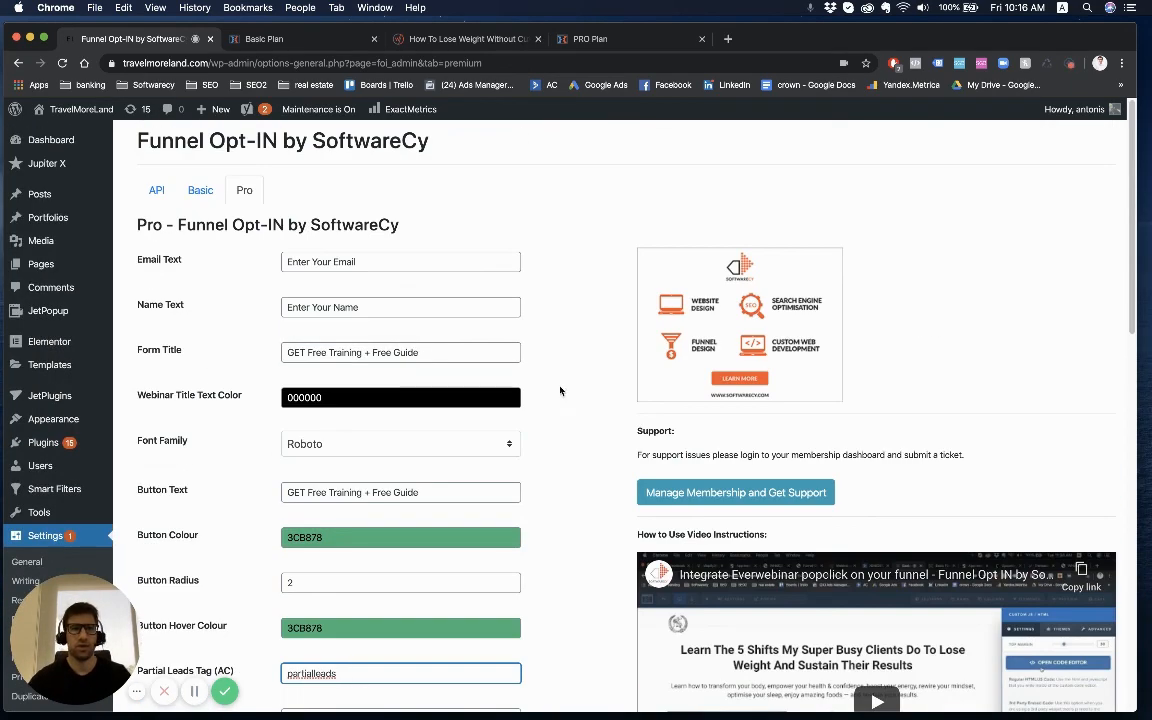